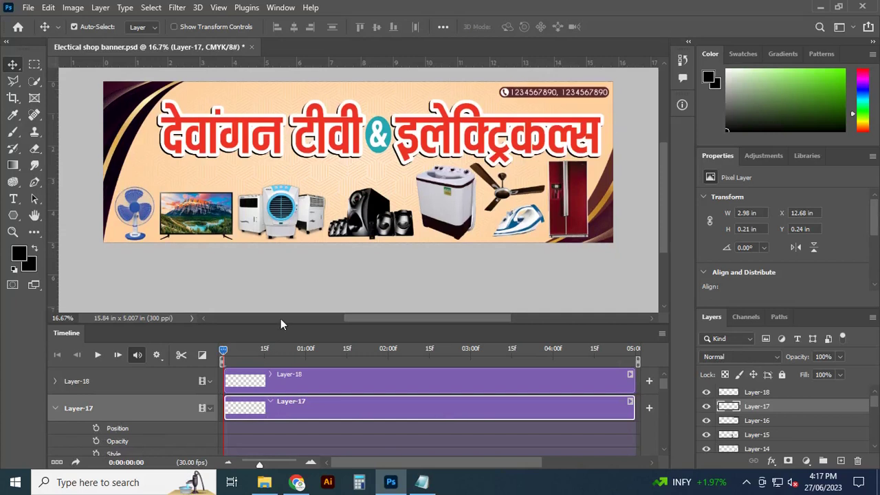
Enlarge the Timeline panel and set a Position keyframe at 0:00 on Layer-17
{"action": "left_click_drag", "start_coordinate": [289, 323], "coordinate": [289, 288]}
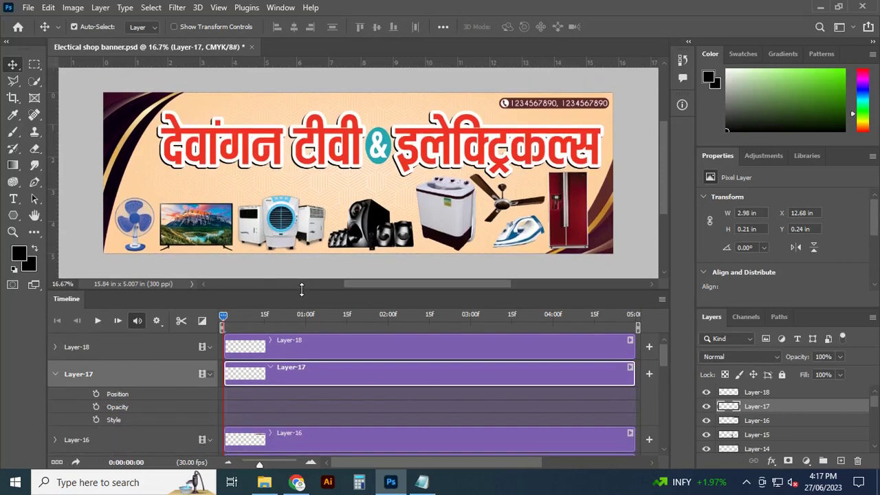
{"action": "left_click", "coordinate": [97, 394]}
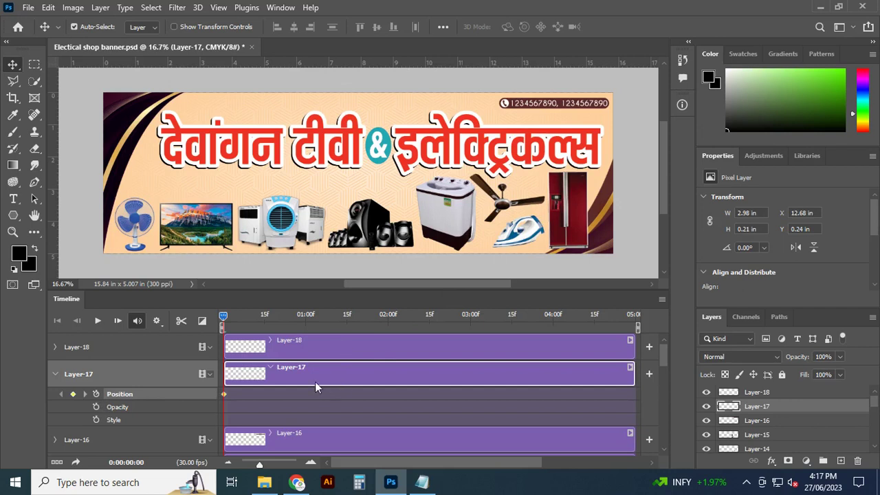
At frame 0, move the phone-number layer past the banner's right edge with Free Transform
{"action": "key", "text": "ctrl"}
{"action": "key", "text": "ctrl+t"}
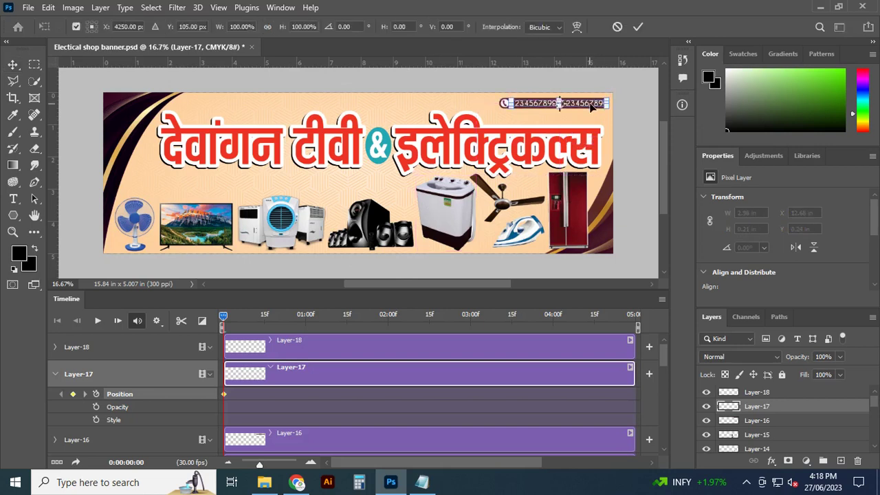
{"action": "left_click_drag", "start_coordinate": [591, 107], "coordinate": [643, 102]}
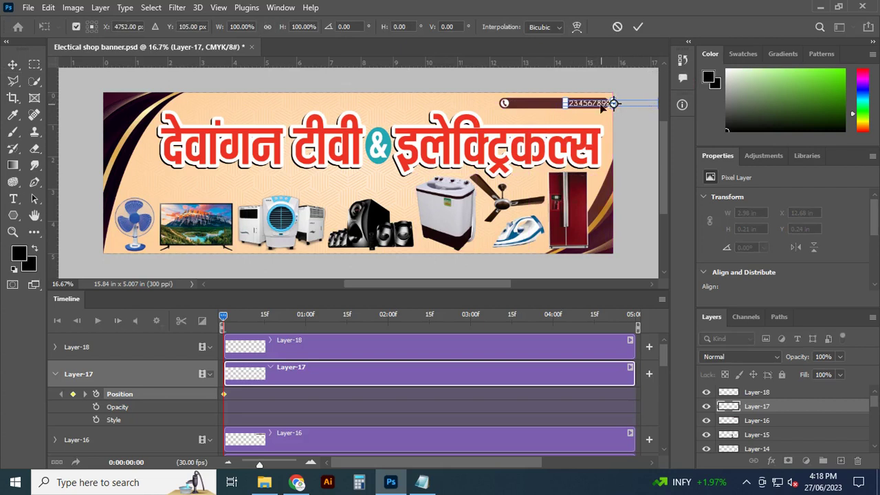
{"action": "left_click_drag", "start_coordinate": [584, 106], "coordinate": [618, 106]}
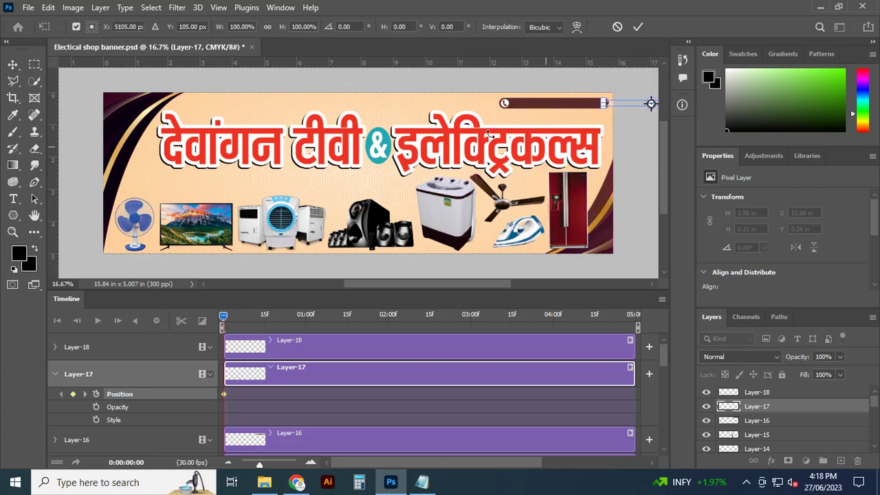
{"action": "left_click", "coordinate": [638, 27]}
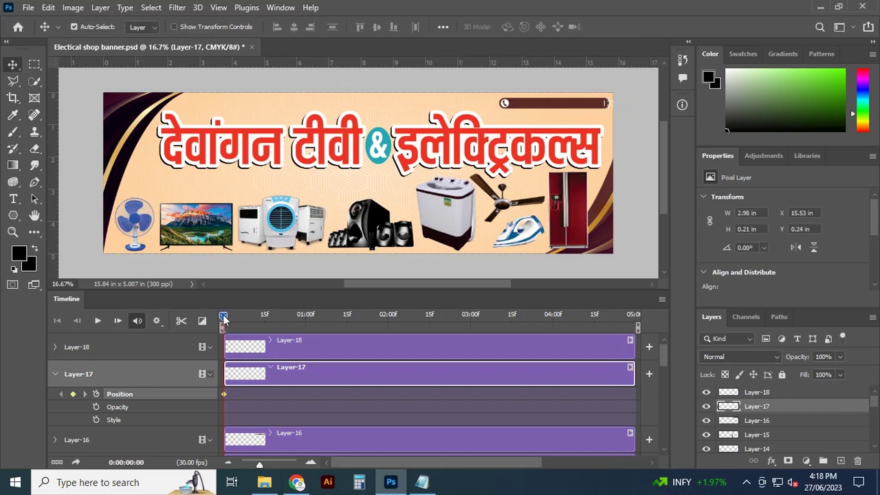
At 4:29, add a Position keyframe with the phone number back at X 12.66 in
{"action": "mouse_move", "coordinate": [224, 317]}
{"action": "left_mouse_down"}
{"action": "mouse_move", "coordinate": [622, 365]}
{"action": "mouse_move", "coordinate": [460, 370]}
{"action": "mouse_move", "coordinate": [631, 375]}
{"action": "left_mouse_up"}
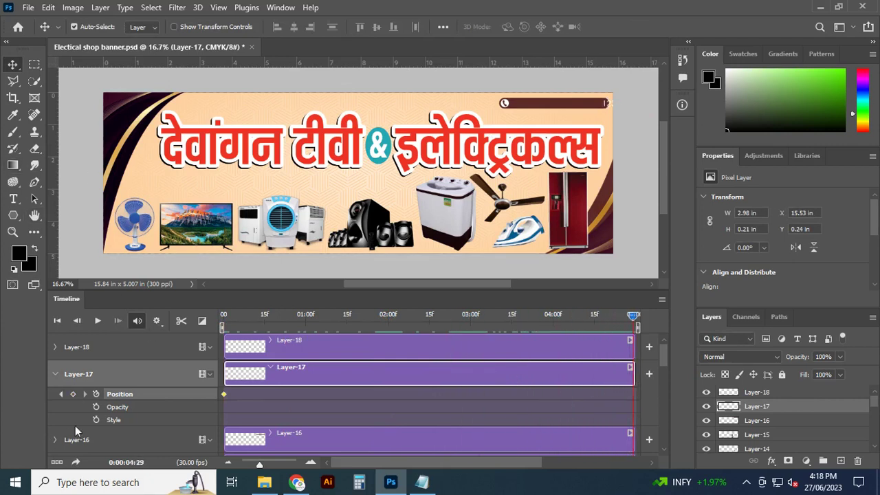
{"action": "left_click", "coordinate": [73, 393]}
{"action": "key", "text": "ctrl"}
{"action": "key", "text": "ctrl+t"}
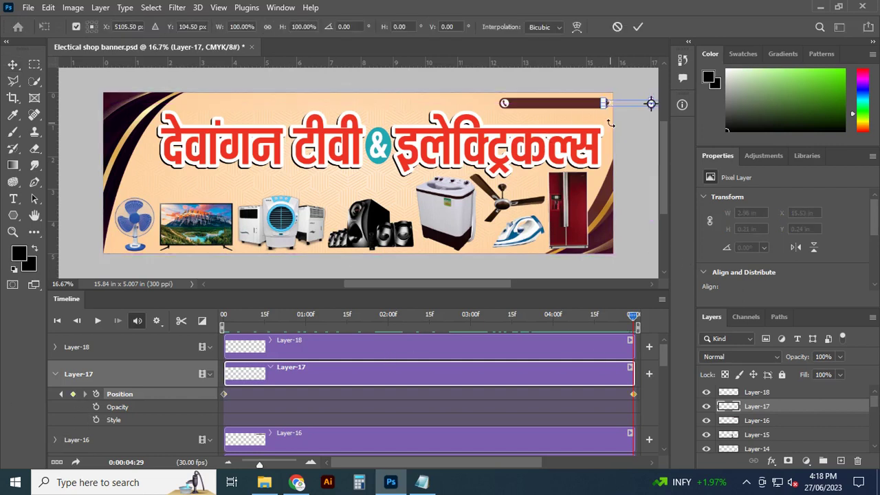
{"action": "left_click_drag", "start_coordinate": [618, 106], "coordinate": [532, 104]}
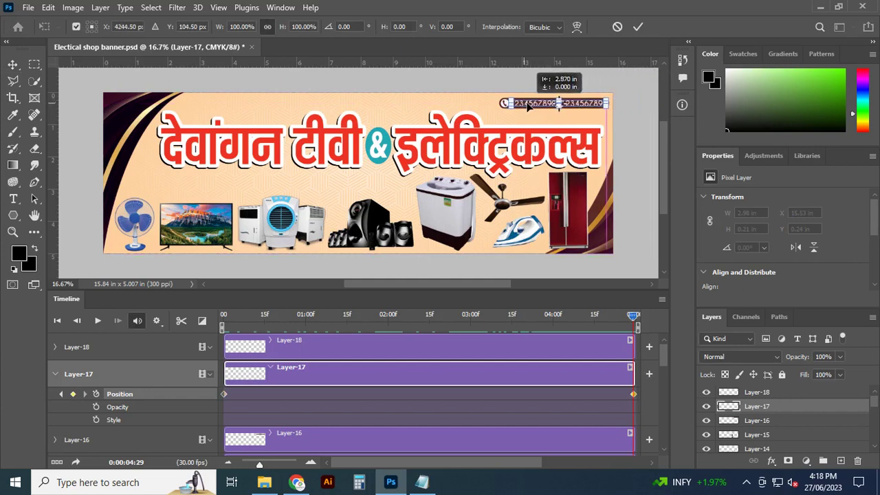
{"action": "left_click_drag", "start_coordinate": [533, 104], "coordinate": [526, 104]}
{"action": "left_click", "coordinate": [638, 27]}
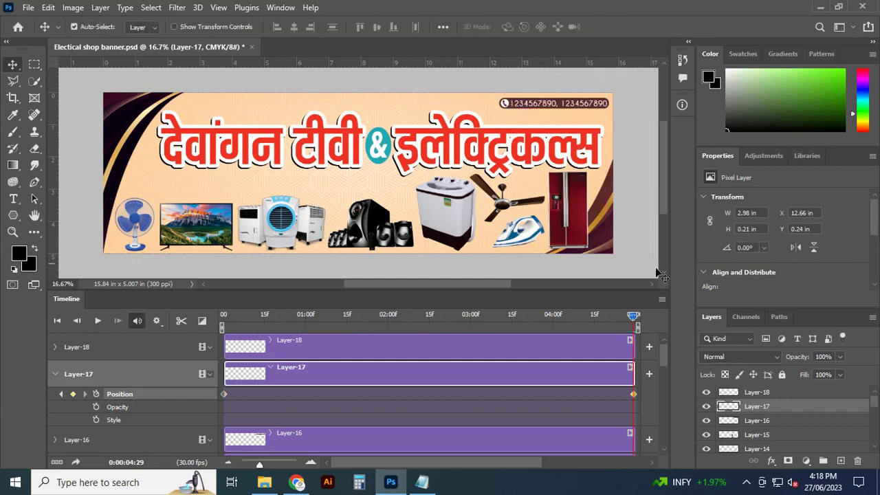
{"action": "mouse_move", "coordinate": [633, 316]}
{"action": "left_mouse_down"}
{"action": "mouse_move", "coordinate": [294, 316]}
{"action": "mouse_move", "coordinate": [181, 335]}
{"action": "left_mouse_up"}
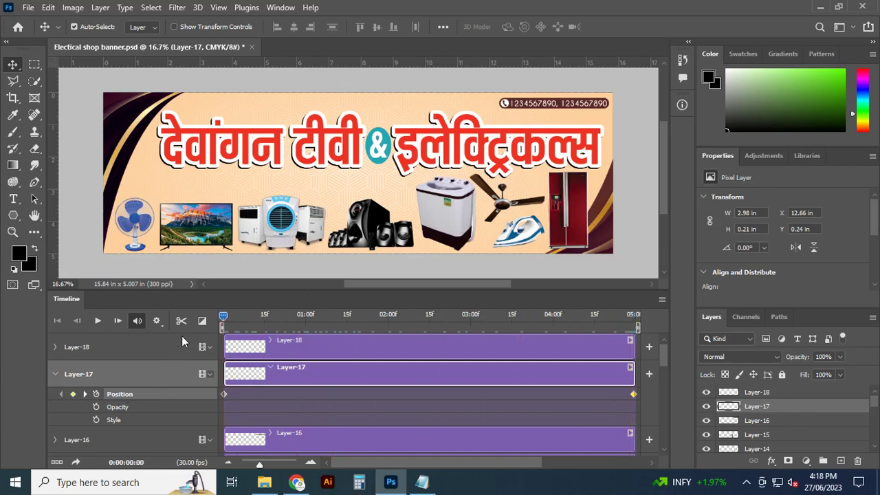
Preview the slide, then place the phone number at X 15.36 in on frame 0
{"action": "left_click", "coordinate": [97, 321]}
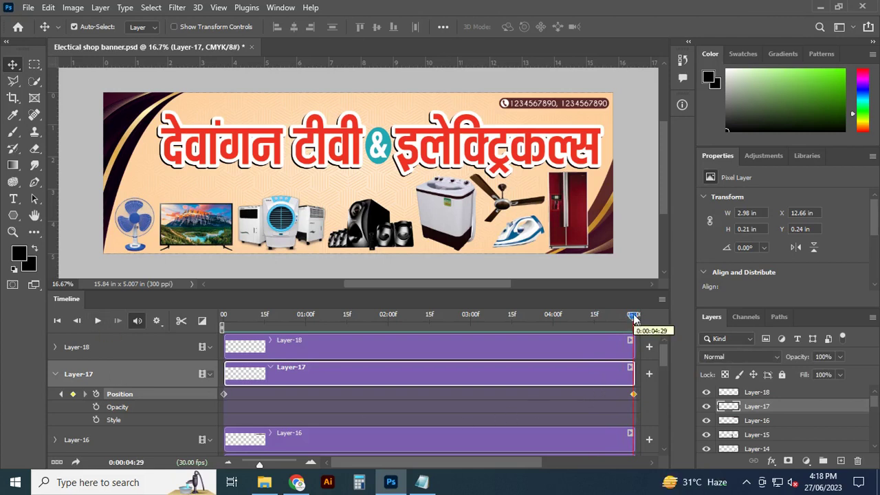
{"action": "left_click_drag", "start_coordinate": [633, 318], "coordinate": [222, 318]}
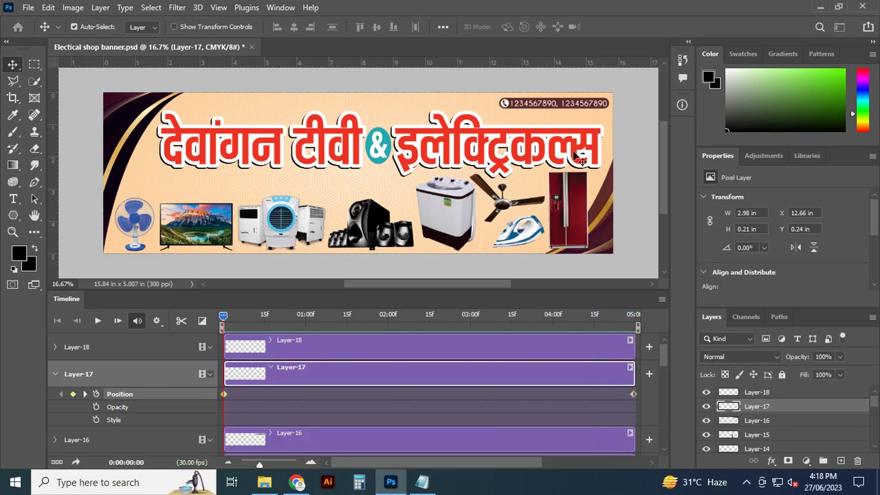
{"action": "key", "text": "ctrl"}
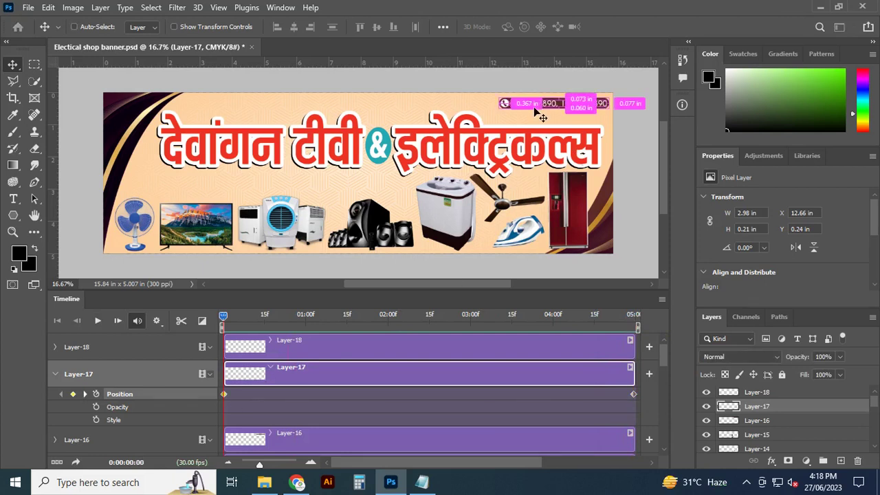
{"action": "key", "text": "ctrl+t"}
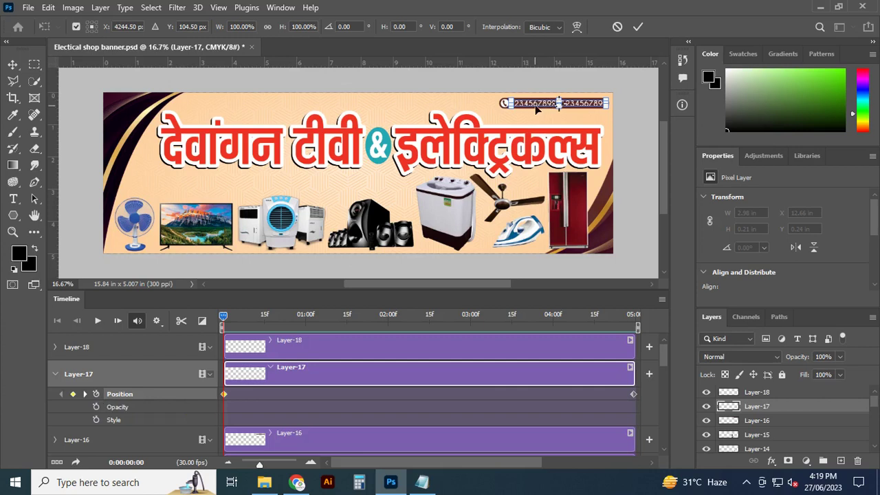
{"action": "left_click_drag", "start_coordinate": [535, 108], "coordinate": [622, 114]}
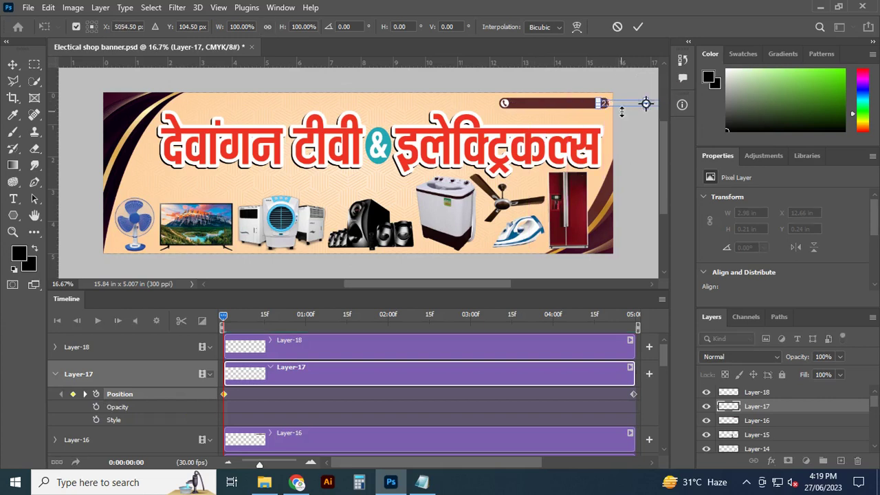
{"action": "left_click", "coordinate": [639, 26]}
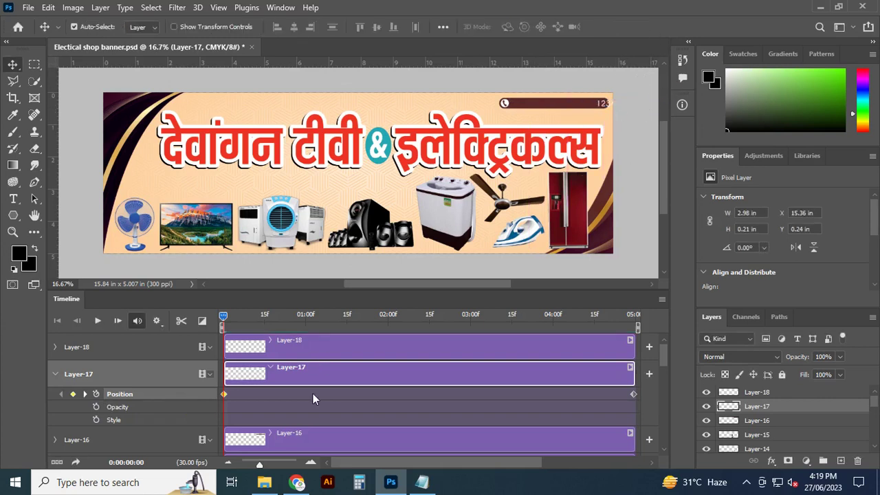
{"action": "mouse_move", "coordinate": [224, 315]}
{"action": "left_mouse_down"}
{"action": "mouse_move", "coordinate": [585, 351]}
{"action": "mouse_move", "coordinate": [632, 374]}
{"action": "left_mouse_up"}
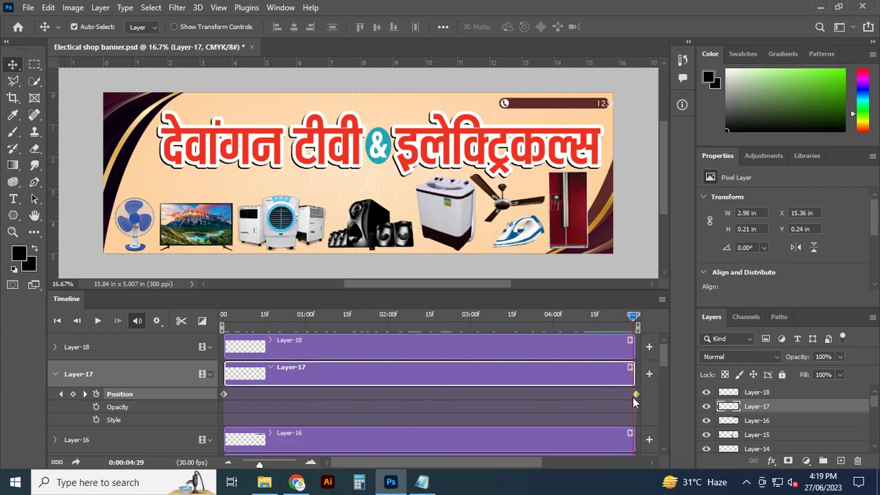
Replace the end Position keyframe with one at 0:00:04:25, phone number at X 12.66 in
{"action": "key", "text": "Delete"}
{"action": "left_click_drag", "start_coordinate": [633, 321], "coordinate": [622, 318]}
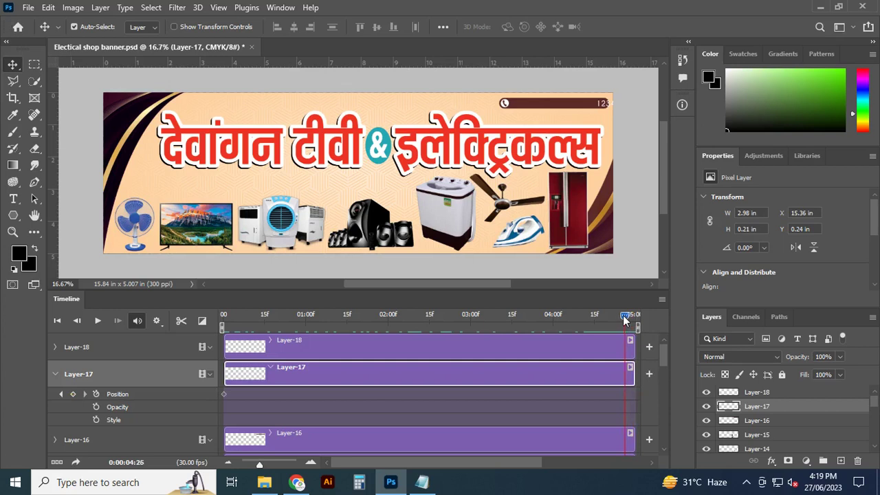
{"action": "left_click", "coordinate": [73, 393]}
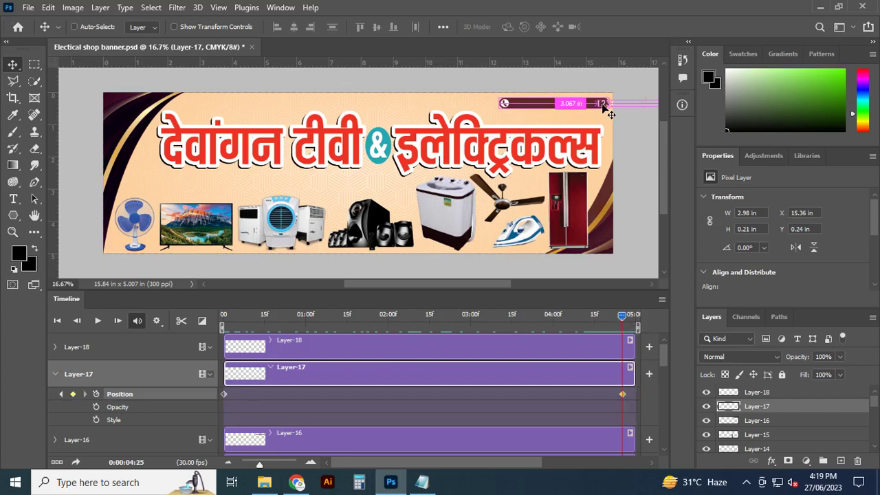
{"action": "key", "text": "ctrl+t"}
{"action": "left_click_drag", "start_coordinate": [607, 104], "coordinate": [519, 105]}
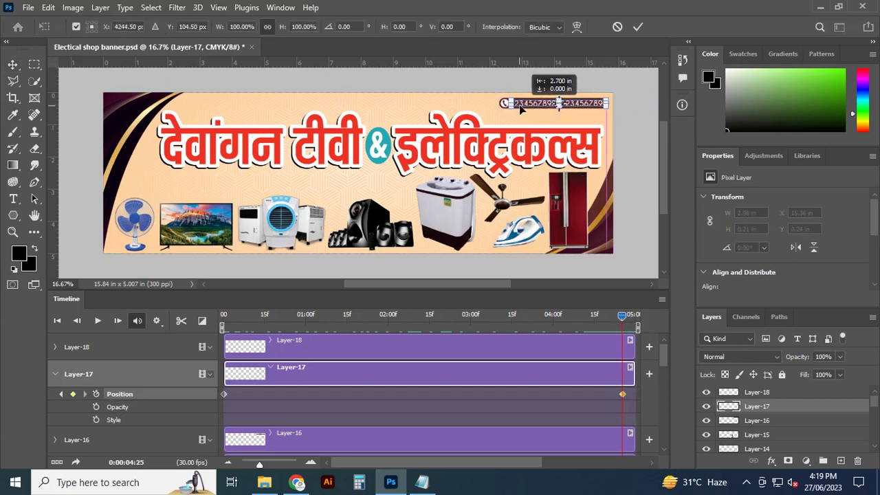
{"action": "left_click", "coordinate": [637, 29]}
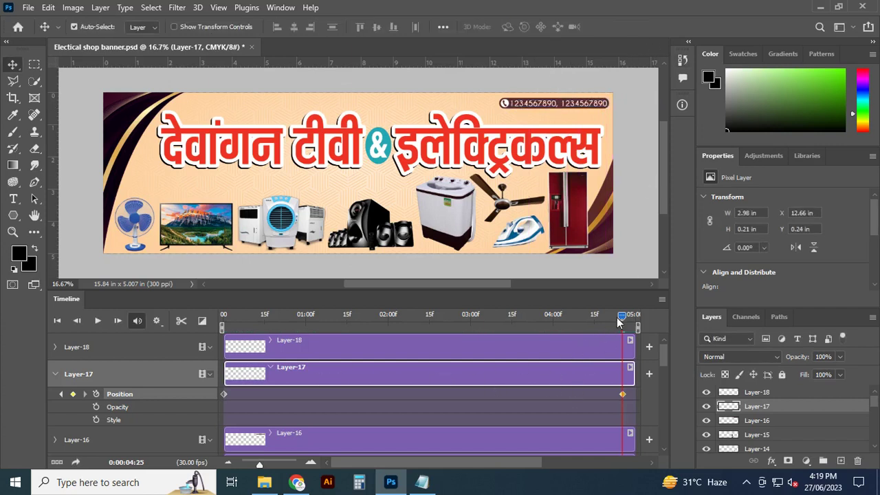
{"action": "mouse_move", "coordinate": [620, 315]}
{"action": "left_mouse_down"}
{"action": "mouse_move", "coordinate": [261, 316]}
{"action": "mouse_move", "coordinate": [221, 342]}
{"action": "mouse_move", "coordinate": [242, 322]}
{"action": "mouse_move", "coordinate": [635, 323]}
{"action": "mouse_move", "coordinate": [310, 336]}
{"action": "mouse_move", "coordinate": [141, 297]}
{"action": "left_mouse_up"}
Convert Layer-17 to a smart object, preview the animation, and expand its timeline track
{"action": "left_click", "coordinate": [97, 321]}
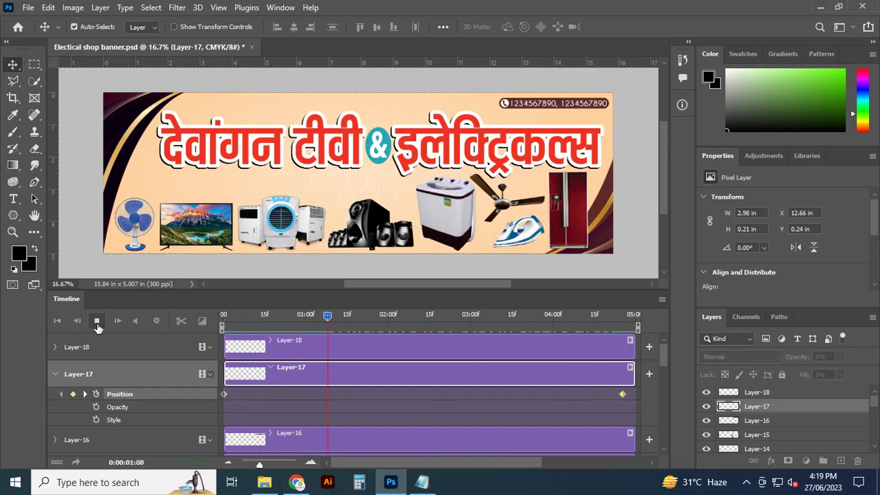
{"action": "left_click", "coordinate": [98, 323]}
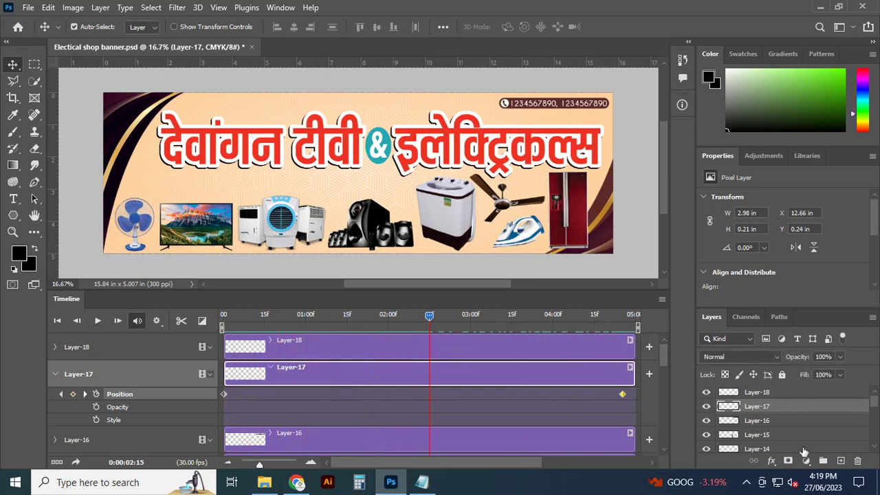
{"action": "right_click", "coordinate": [779, 410]}
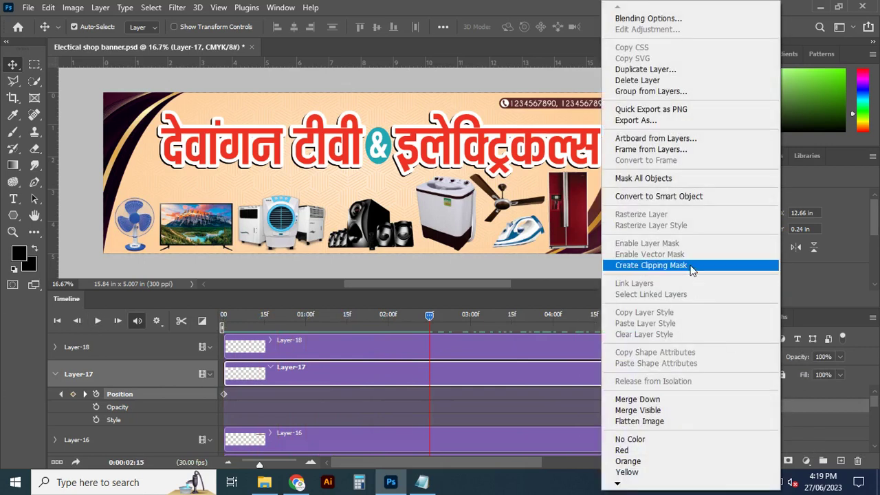
{"action": "left_click", "coordinate": [677, 197]}
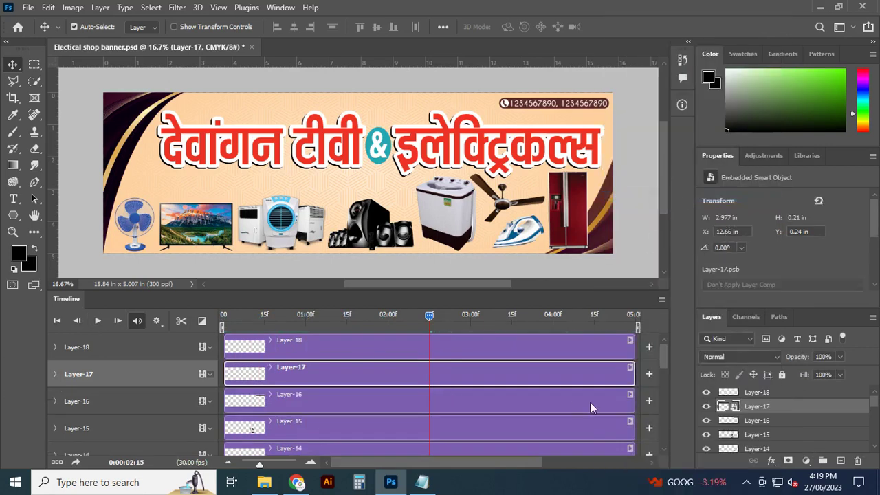
{"action": "left_click_drag", "start_coordinate": [430, 315], "coordinate": [223, 314]}
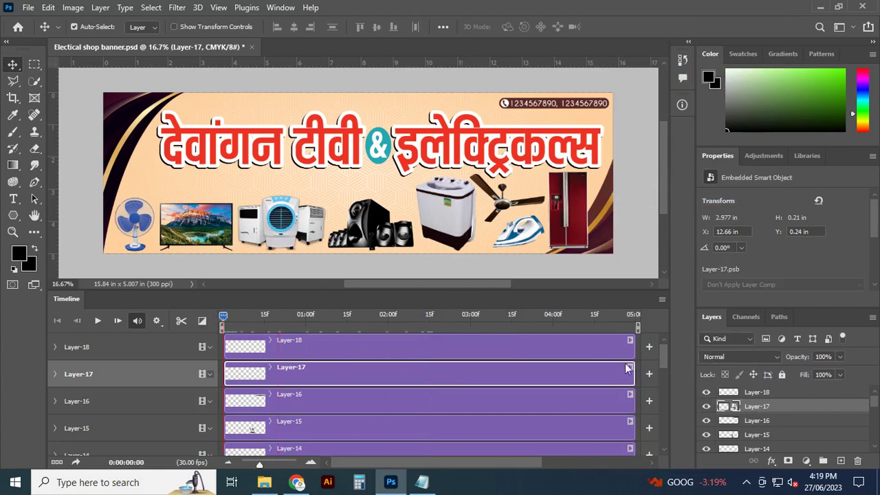
{"action": "left_click", "coordinate": [98, 320]}
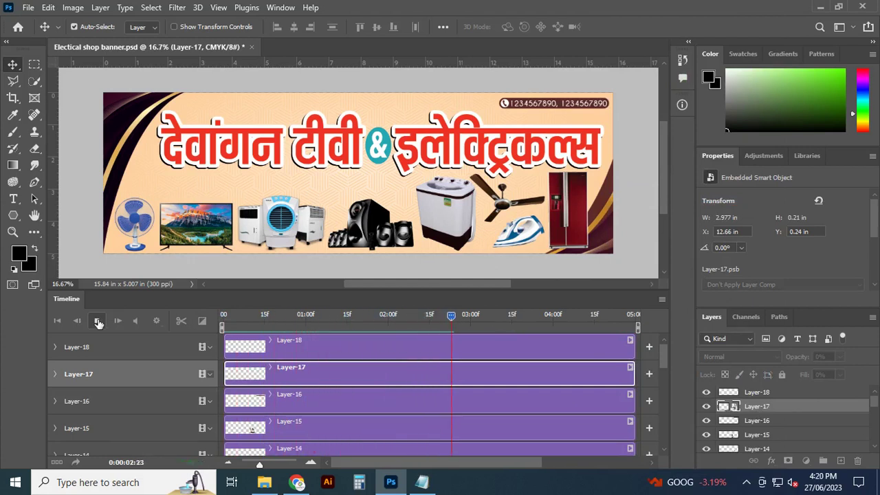
{"action": "left_click", "coordinate": [98, 321]}
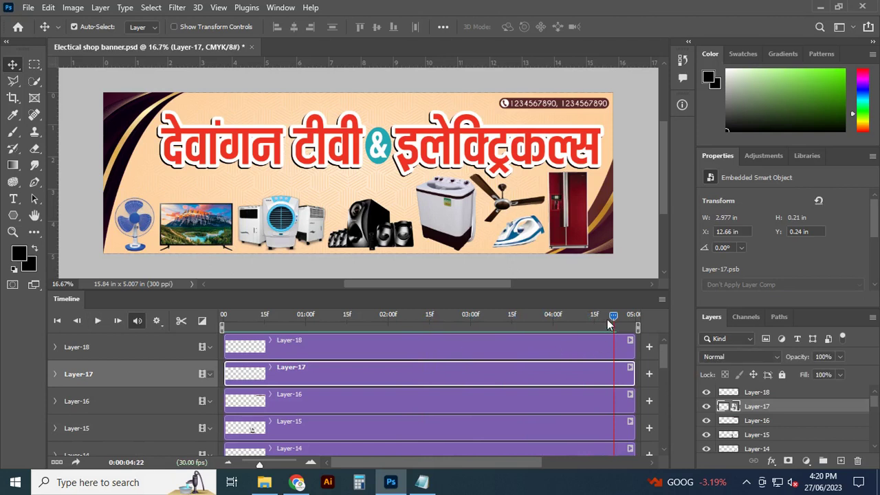
{"action": "left_click_drag", "start_coordinate": [613, 316], "coordinate": [206, 317]}
{"action": "left_click", "coordinate": [56, 375]}
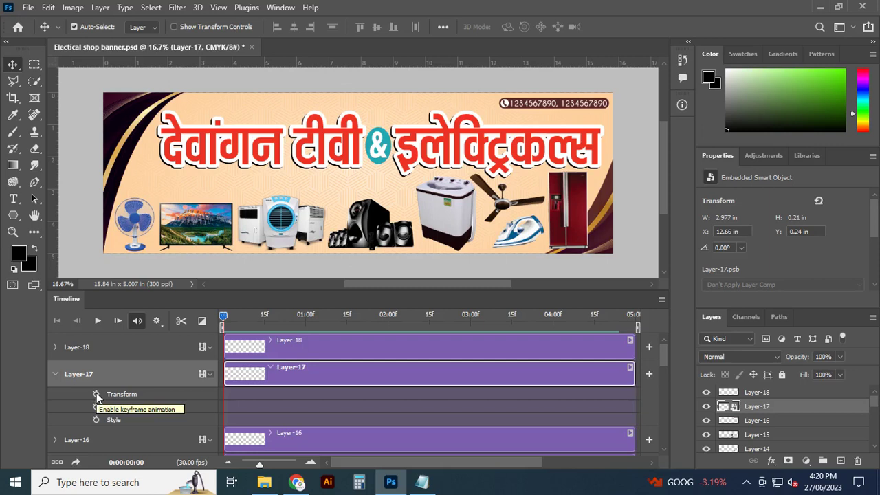
Set a starting Transform keyframe with the phone-number bar shifted off the right edge
{"action": "left_click", "coordinate": [97, 394]}
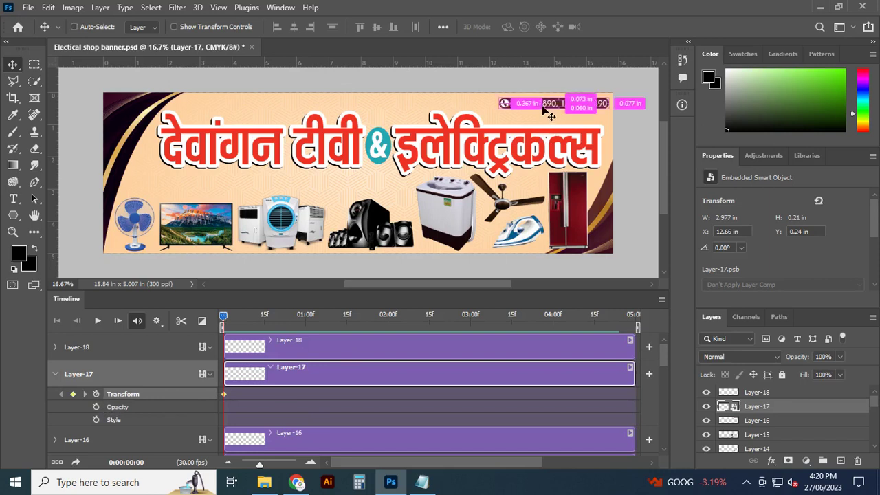
{"action": "key", "text": "ctrl+t"}
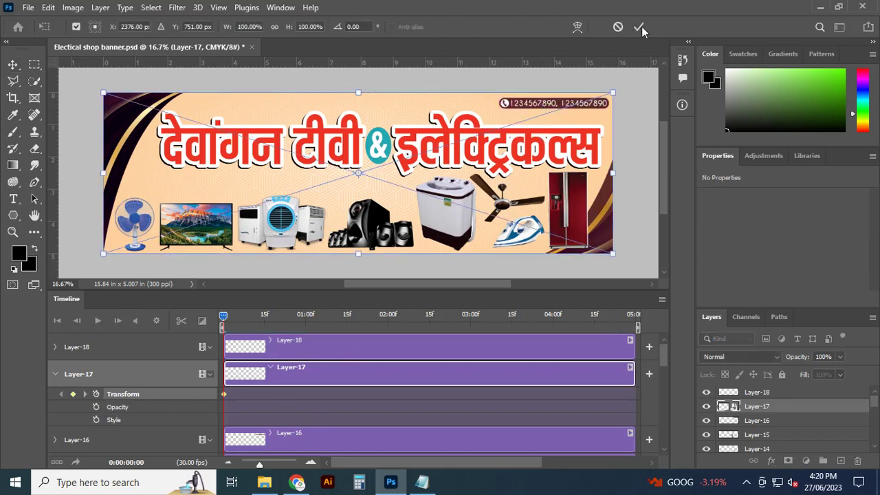
{"action": "left_click", "coordinate": [638, 26]}
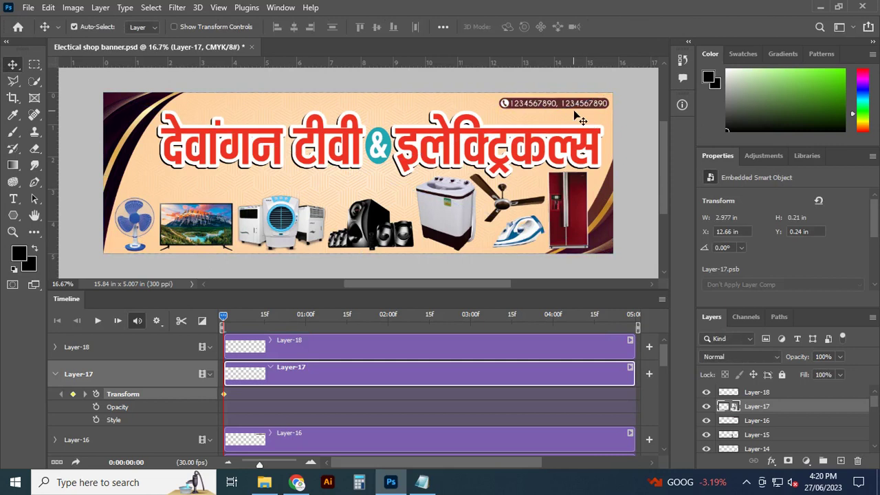
{"action": "key", "text": "ctrl+t"}
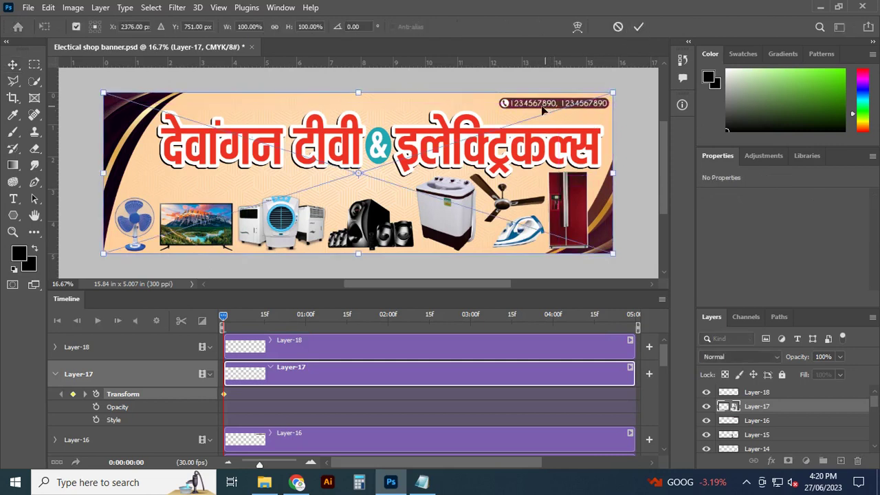
{"action": "left_click_drag", "start_coordinate": [550, 105], "coordinate": [623, 110]}
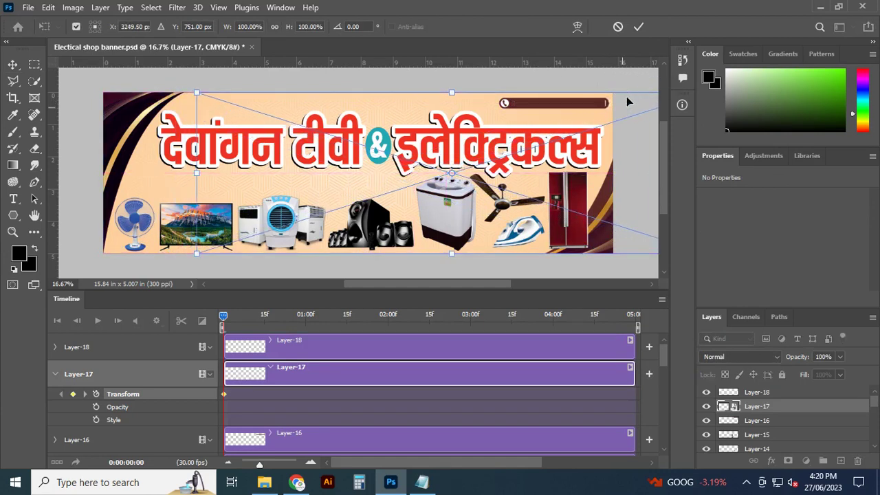
{"action": "left_click", "coordinate": [639, 27]}
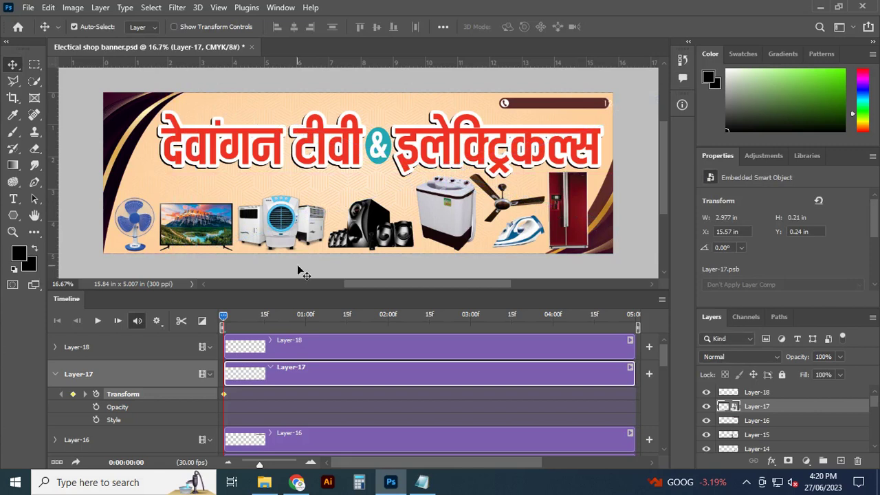
Add an end Transform keyframe with the bar moved back to its original place
{"action": "left_click_drag", "start_coordinate": [223, 317], "coordinate": [627, 322]}
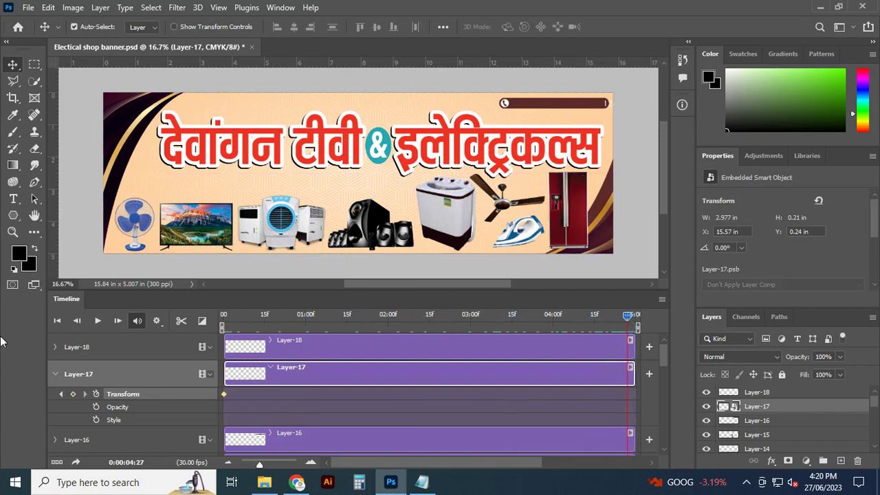
{"action": "key", "text": "ctrl"}
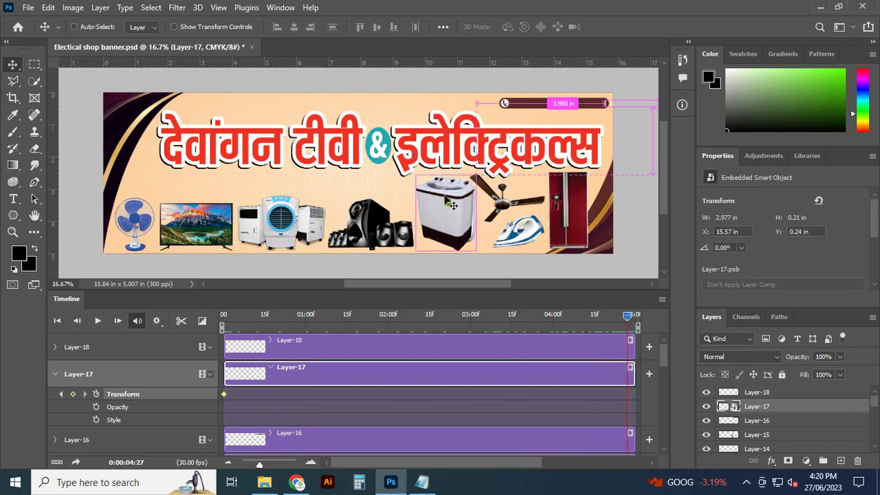
{"action": "left_click", "coordinate": [73, 394]}
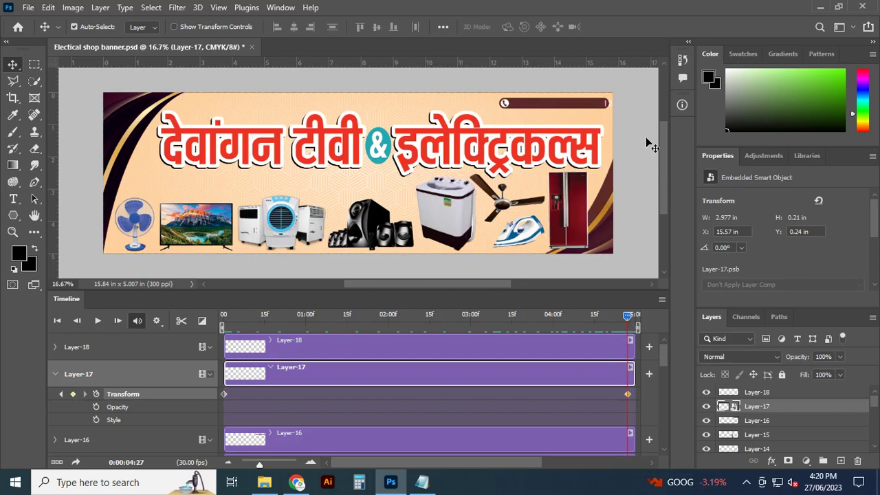
{"action": "key", "text": "ctrl+t"}
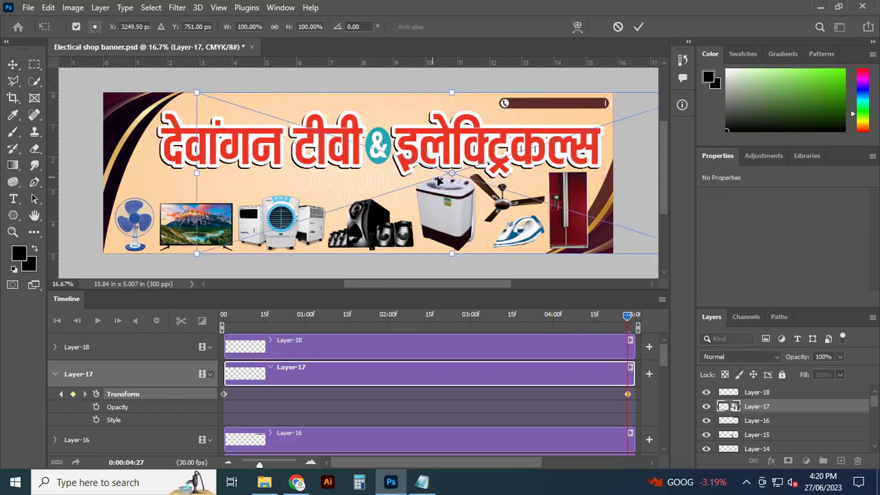
{"action": "left_click_drag", "start_coordinate": [439, 171], "coordinate": [347, 171]}
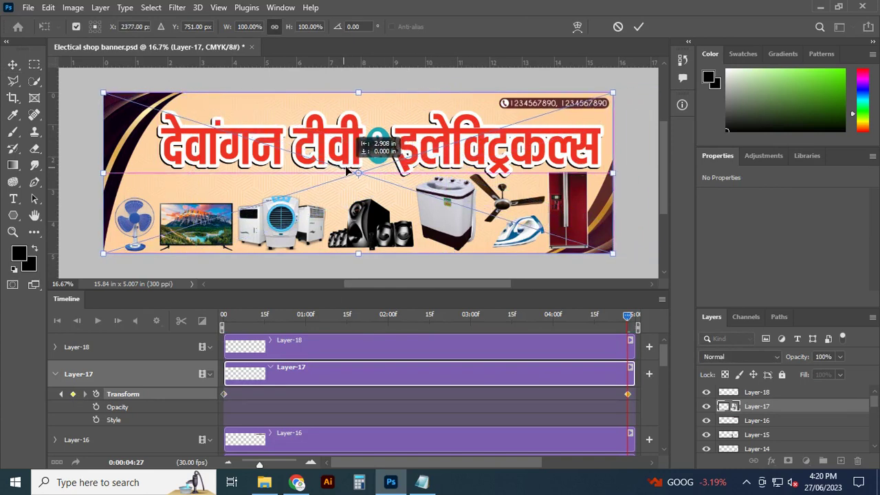
{"action": "left_click", "coordinate": [638, 26]}
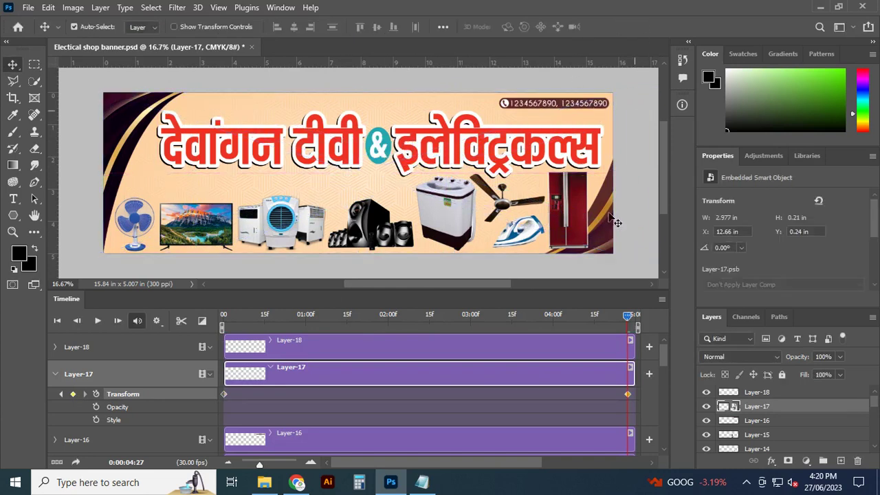
{"action": "mouse_move", "coordinate": [628, 318]}
{"action": "left_mouse_down"}
{"action": "mouse_move", "coordinate": [222, 356]}
{"action": "mouse_move", "coordinate": [570, 367]}
{"action": "left_mouse_up"}
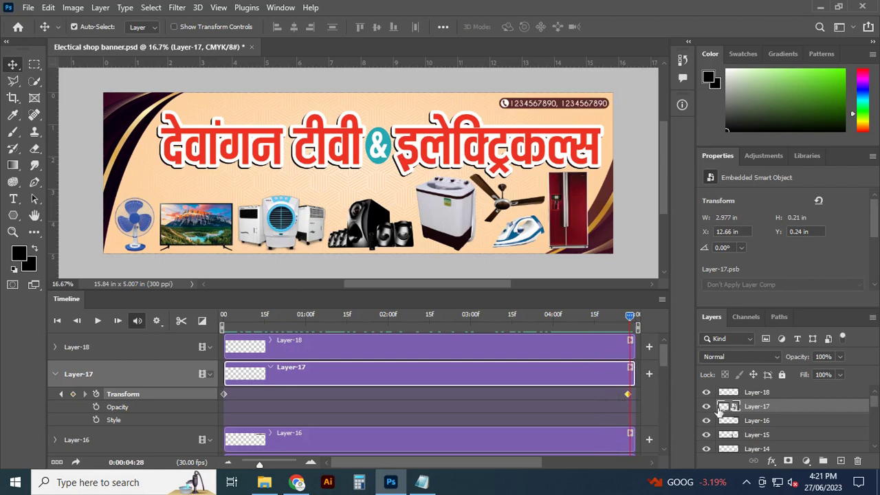
Select Layer-16 and convert it to a smart object
{"action": "left_click", "coordinate": [756, 421]}
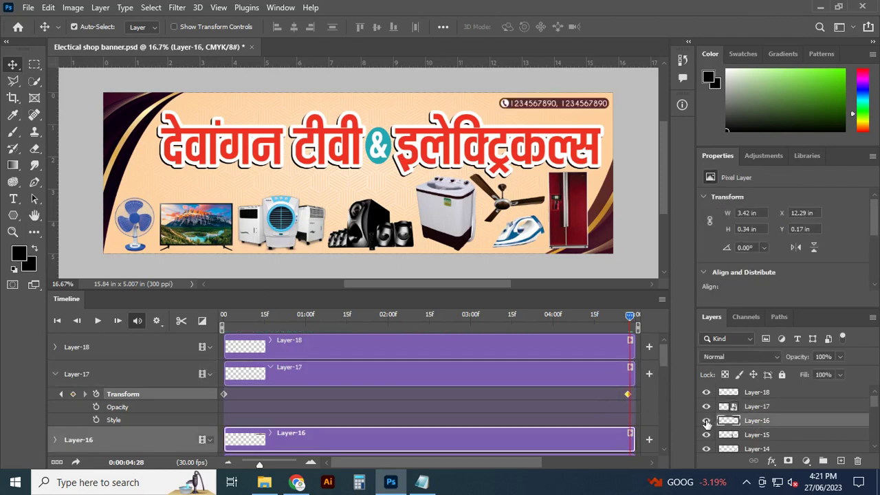
{"action": "left_click", "coordinate": [706, 420]}
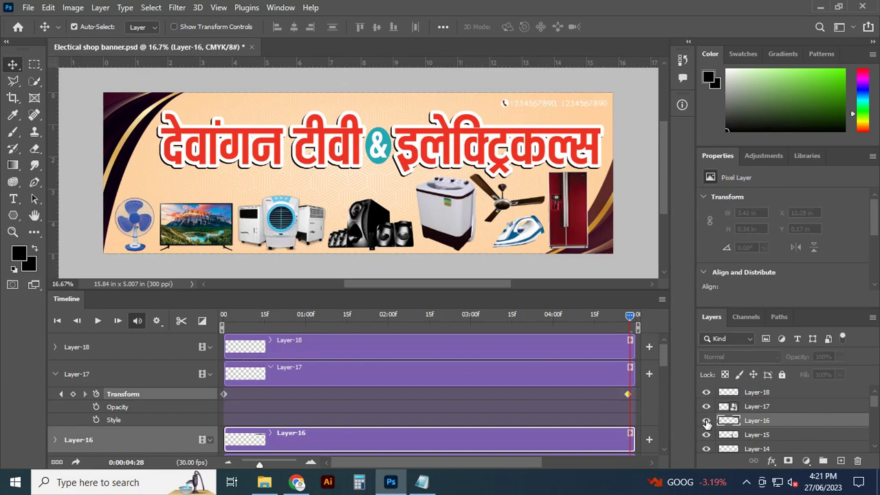
{"action": "right_click", "coordinate": [745, 422]}
{"action": "left_click", "coordinate": [643, 196]}
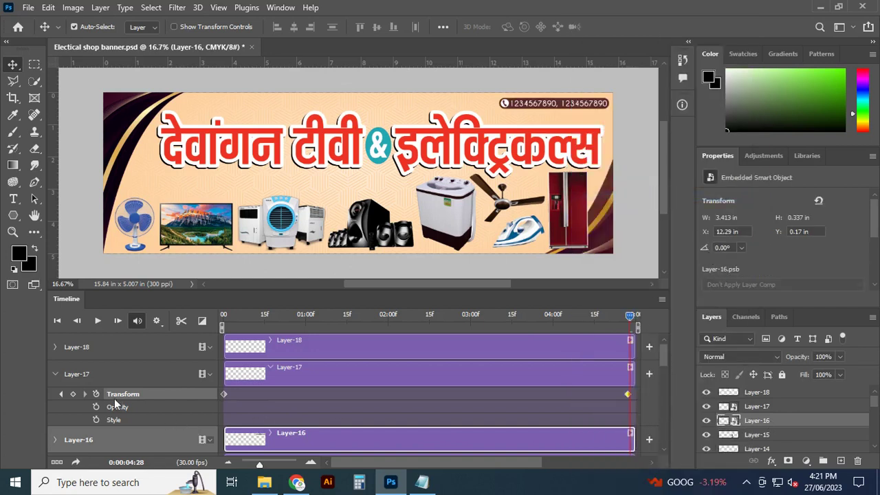
Collapse Layer-17's timeline track and expand Layer-16's Transform, Opacity and Style tracks
{"action": "left_click", "coordinate": [56, 374]}
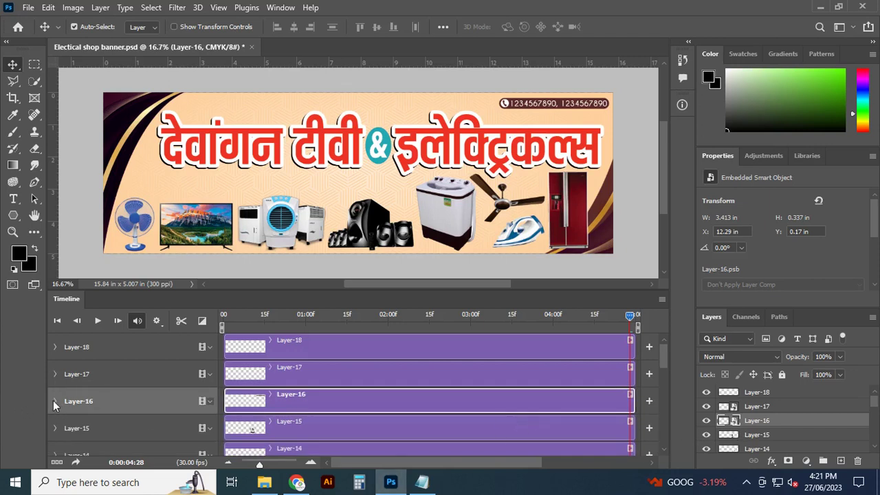
{"action": "left_click", "coordinate": [54, 401]}
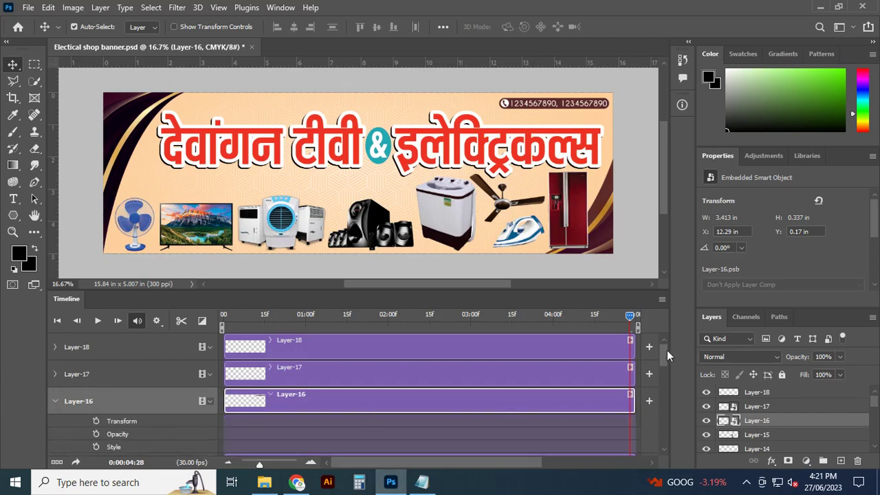
{"action": "left_click_drag", "start_coordinate": [664, 351], "coordinate": [664, 357]}
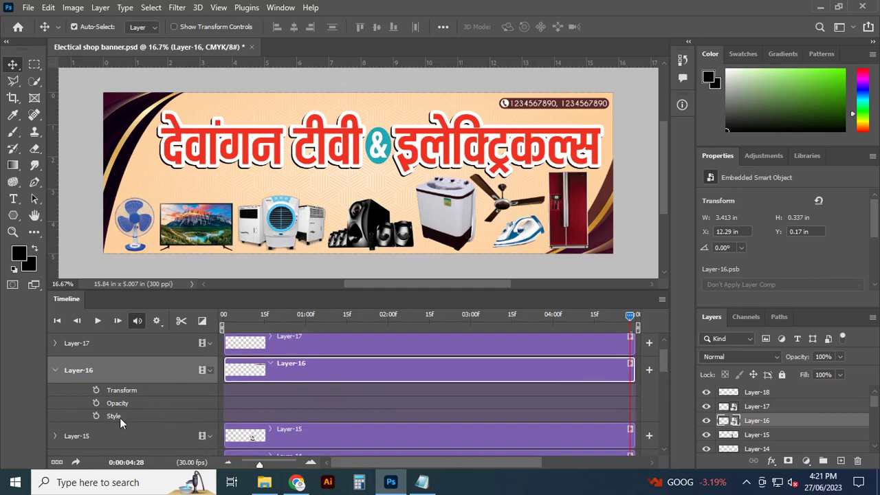
{"action": "left_click", "coordinate": [706, 420]}
{"action": "left_click", "coordinate": [706, 420]}
Add Opacity keyframes at 0:00 and at two seconds with opacity 21%, then preview
{"action": "left_click_drag", "start_coordinate": [629, 315], "coordinate": [224, 315]}
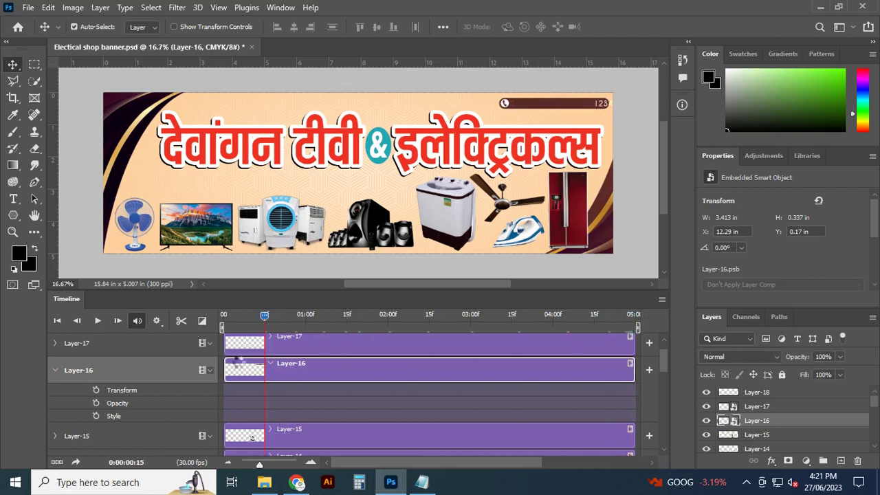
{"action": "left_click", "coordinate": [96, 403]}
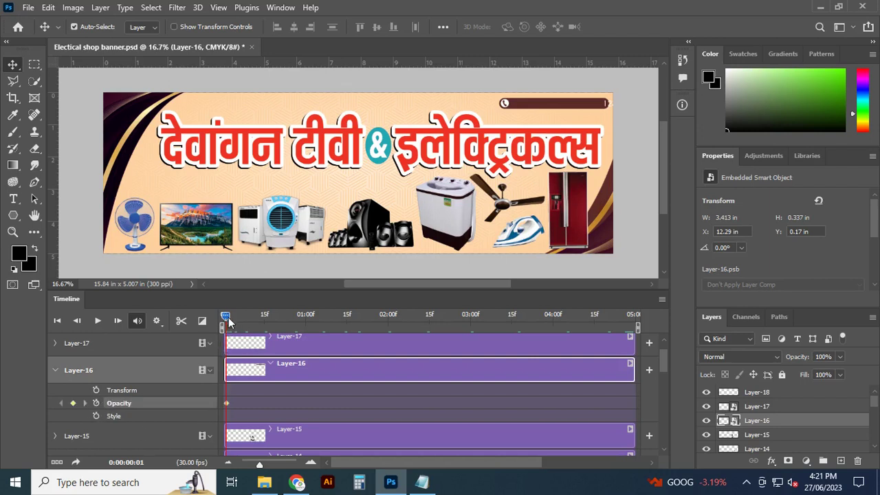
{"action": "mouse_move", "coordinate": [225, 317]}
{"action": "left_click_drag", "start_coordinate": [226, 315], "coordinate": [386, 322]}
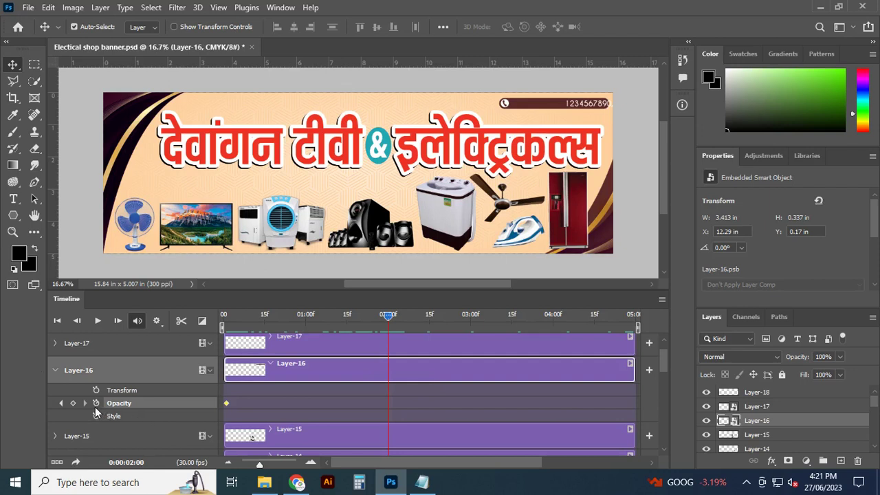
{"action": "left_click", "coordinate": [74, 403]}
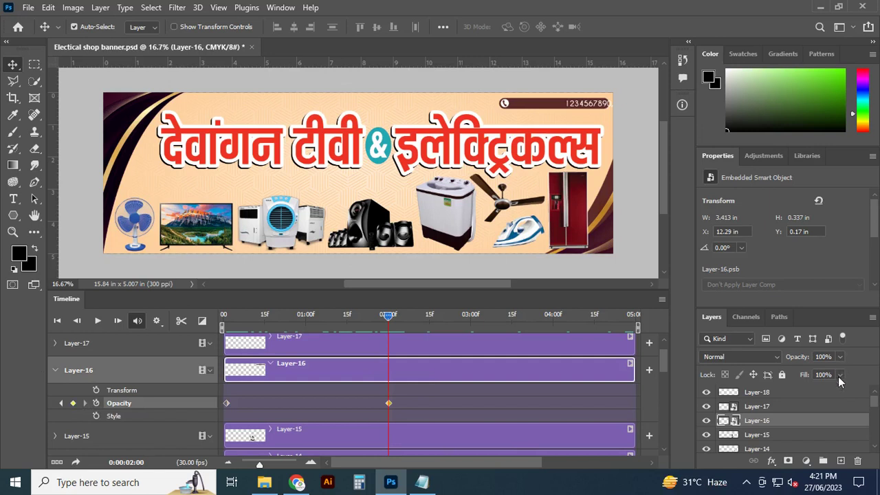
{"action": "left_click", "coordinate": [840, 357]}
{"action": "mouse_move", "coordinate": [842, 373]}
{"action": "left_mouse_down"}
{"action": "mouse_move", "coordinate": [780, 376]}
{"action": "mouse_move", "coordinate": [804, 373]}
{"action": "left_mouse_up"}
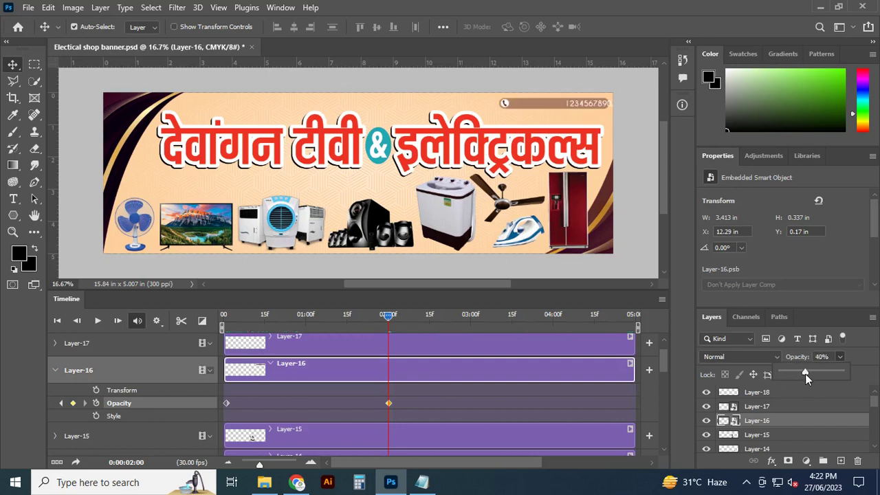
{"action": "left_click_drag", "start_coordinate": [799, 372], "coordinate": [794, 375]}
{"action": "left_click", "coordinate": [874, 364]}
{"action": "left_click_drag", "start_coordinate": [389, 316], "coordinate": [223, 316]}
{"action": "key", "text": "space"}
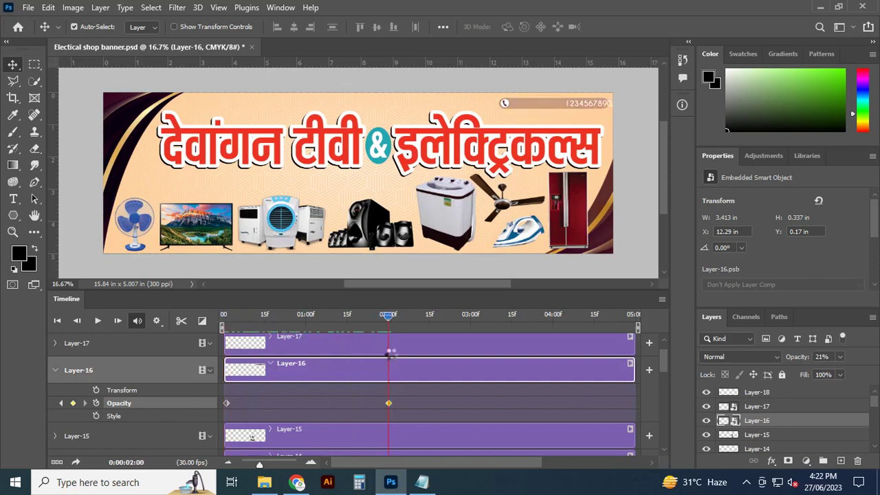
Add an Opacity keyframe at the clip's end with opacity 100%
{"action": "mouse_move", "coordinate": [388, 316]}
{"action": "left_mouse_down"}
{"action": "mouse_move", "coordinate": [625, 318]}
{"action": "mouse_move", "coordinate": [627, 342]}
{"action": "left_mouse_up"}
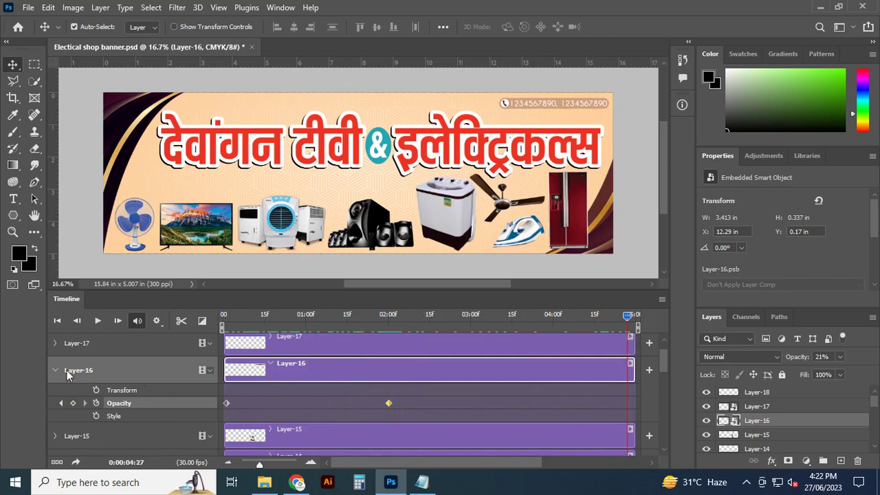
{"action": "left_click", "coordinate": [73, 402]}
{"action": "left_click", "coordinate": [841, 357]}
{"action": "left_click", "coordinate": [874, 351]}
{"action": "left_click_drag", "start_coordinate": [629, 315], "coordinate": [300, 315]}
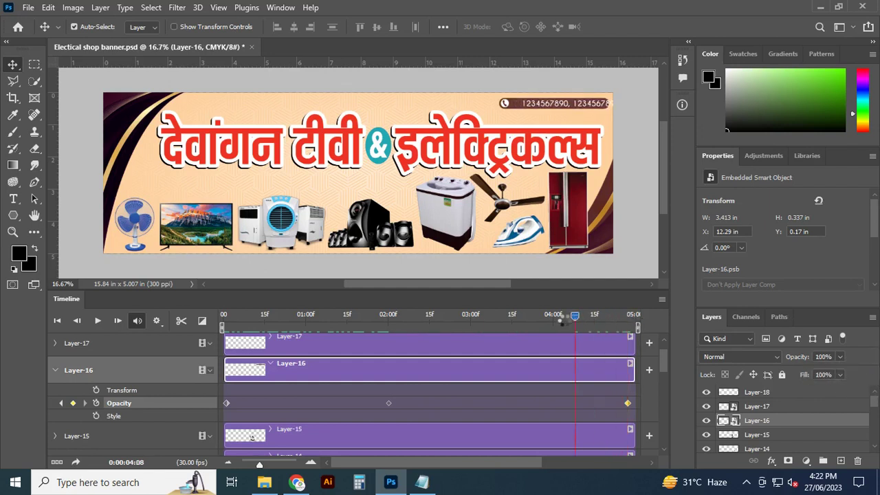
{"action": "left_click_drag", "start_coordinate": [294, 367], "coordinate": [223, 378]}
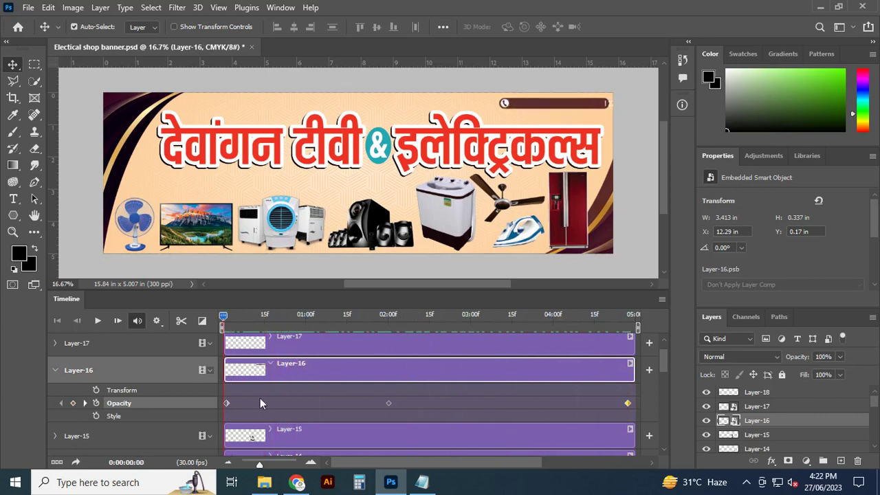
Collapse Layer-16's tracks and toggle layers to find the washing machine, iron, fan and refrigerator
{"action": "left_click", "coordinate": [54, 370]}
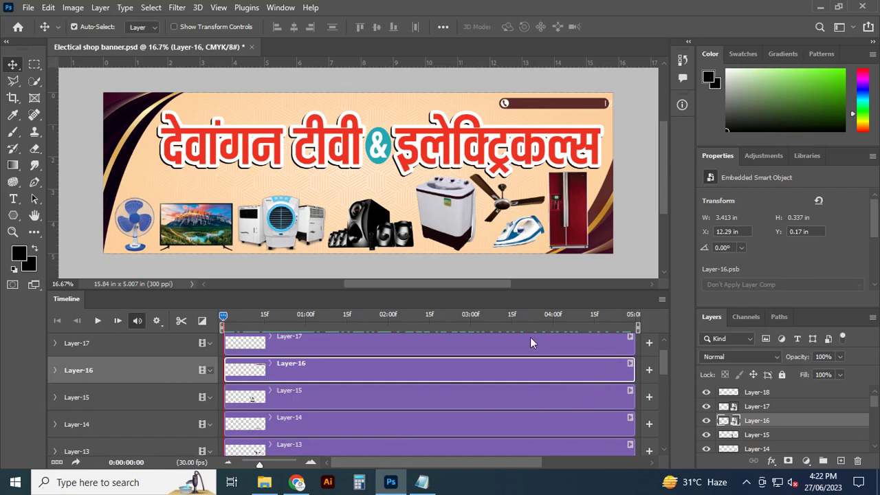
{"action": "left_click_drag", "start_coordinate": [874, 401], "coordinate": [876, 410]}
{"action": "left_click", "coordinate": [776, 399]}
{"action": "left_click", "coordinate": [705, 397]}
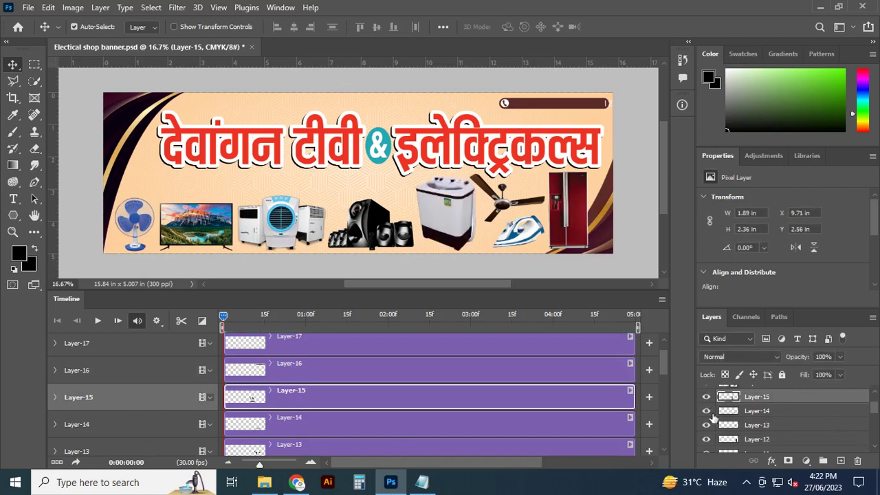
{"action": "left_click", "coordinate": [706, 411]}
{"action": "left_click", "coordinate": [706, 411]}
{"action": "left_click", "coordinate": [705, 425]}
{"action": "left_click", "coordinate": [706, 438]}
{"action": "left_click", "coordinate": [706, 439]}
Toggle lower layers' visibility to locate the cooler, TV and the teal & on Layer-6
{"action": "scroll", "coordinate": [876, 411], "scroll_direction": "down", "scroll_amount": 3}
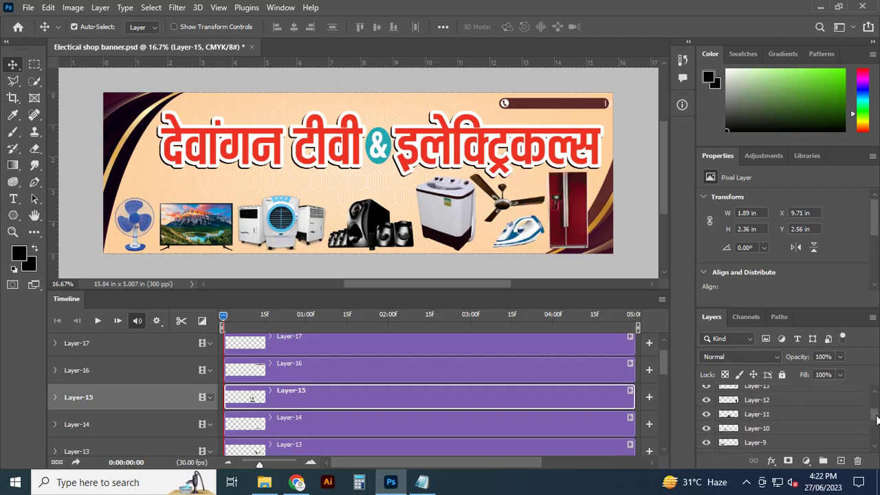
{"action": "left_click", "coordinate": [705, 400]}
{"action": "left_click", "coordinate": [705, 428]}
{"action": "left_click", "coordinate": [706, 428]}
{"action": "left_click", "coordinate": [706, 441]}
{"action": "scroll", "coordinate": [877, 421], "scroll_direction": "down", "scroll_amount": 1}
{"action": "left_click", "coordinate": [706, 413]}
{"action": "left_click", "coordinate": [705, 414]}
{"action": "left_click", "coordinate": [706, 428]}
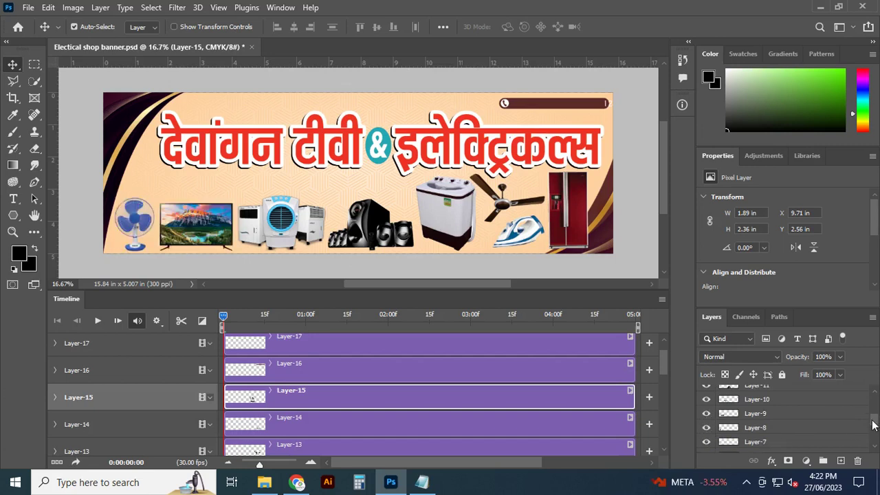
{"action": "scroll", "coordinate": [876, 426], "scroll_direction": "down", "scroll_amount": 2}
{"action": "left_click", "coordinate": [705, 415]}
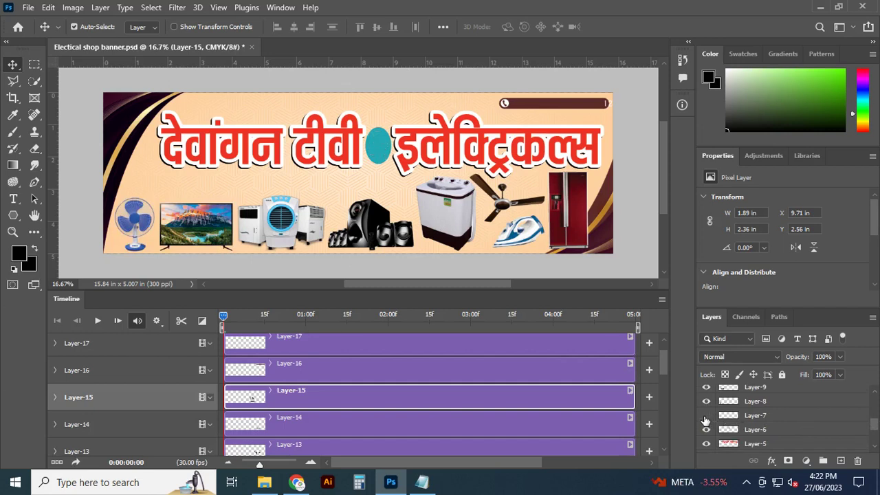
{"action": "left_click", "coordinate": [706, 415]}
{"action": "left_click", "coordinate": [754, 430]}
{"action": "left_click", "coordinate": [706, 429]}
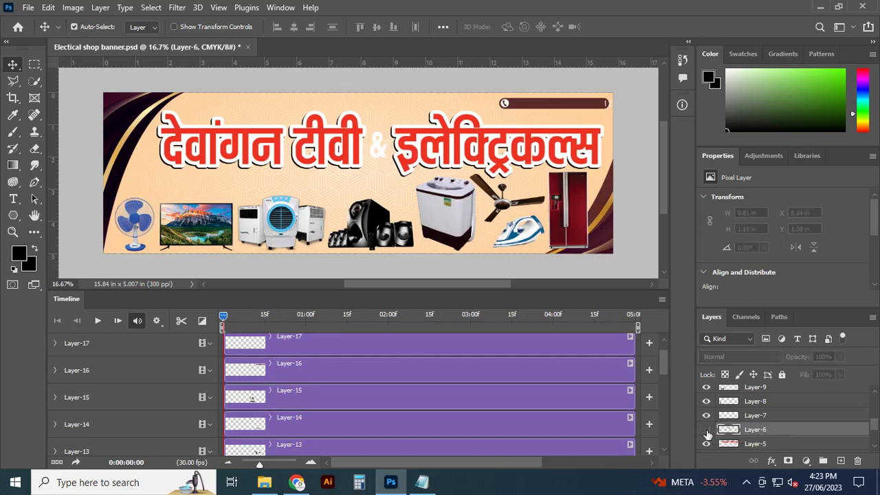
Restore Layer-6 and toggle Layer-5 and Layer-4 visibility to compare the heading styling
{"action": "left_click", "coordinate": [775, 444]}
{"action": "scroll", "coordinate": [876, 432], "scroll_direction": "down", "scroll_amount": 3}
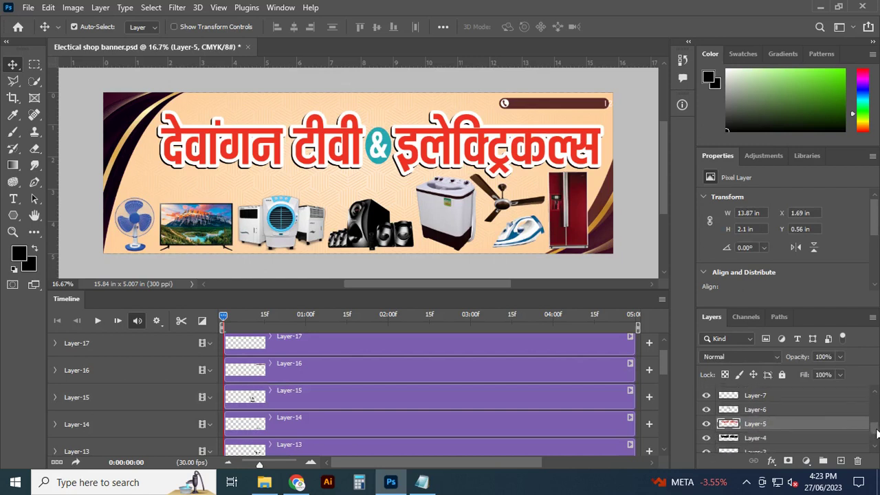
{"action": "scroll", "coordinate": [876, 434], "scroll_direction": "down", "scroll_amount": 1}
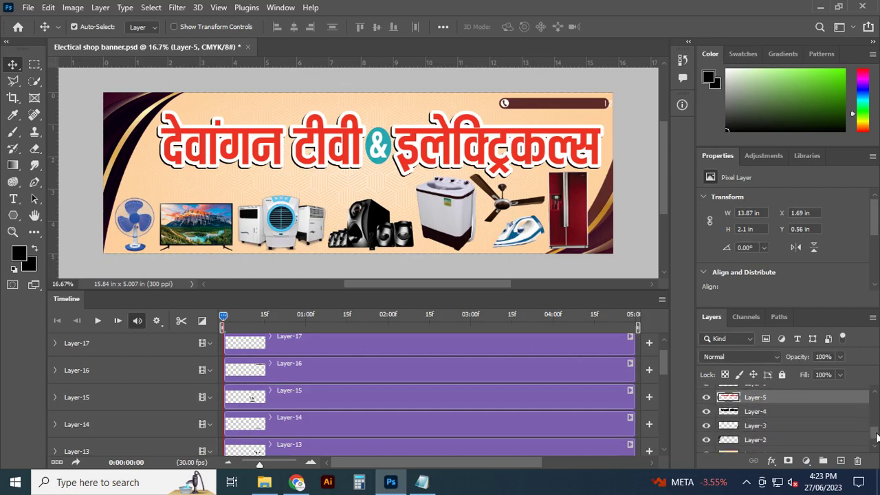
{"action": "left_click", "coordinate": [705, 398]}
{"action": "left_click", "coordinate": [705, 398]}
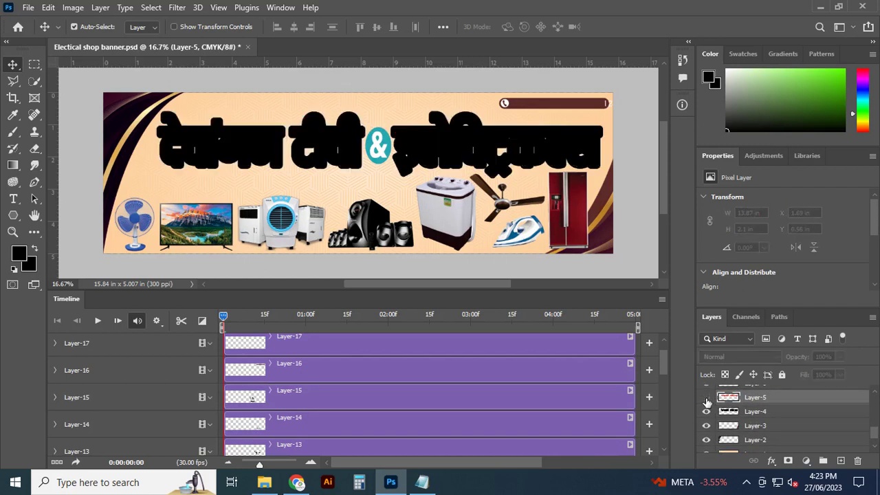
{"action": "left_click", "coordinate": [706, 398]}
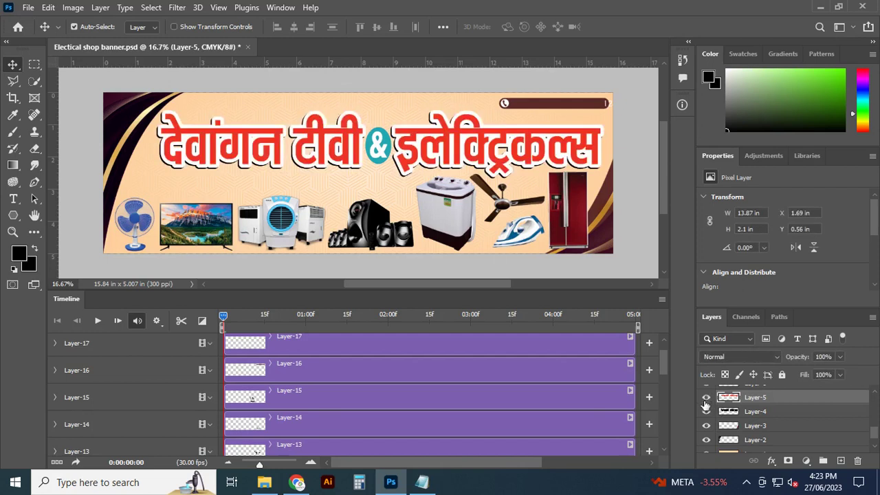
{"action": "left_click", "coordinate": [706, 412]}
{"action": "left_click", "coordinate": [705, 412]}
{"action": "left_click", "coordinate": [706, 412]}
{"action": "left_click", "coordinate": [706, 412]}
{"action": "left_click", "coordinate": [706, 411]}
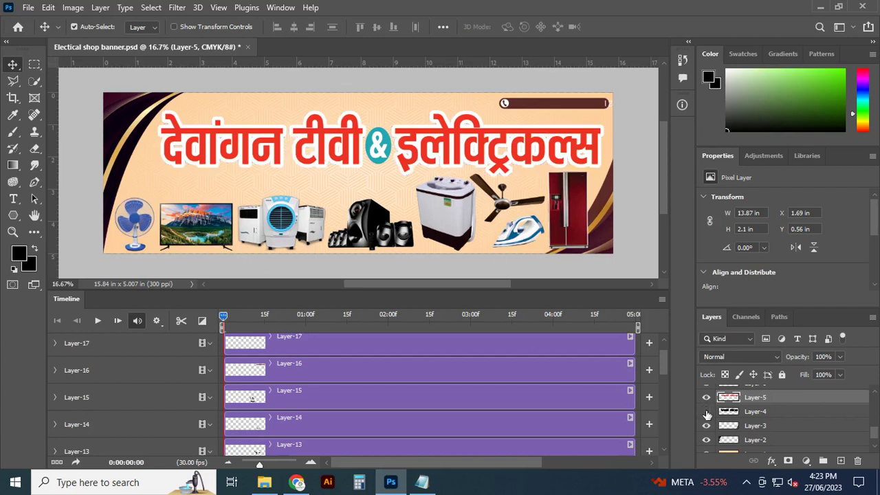
{"action": "left_click", "coordinate": [706, 412]}
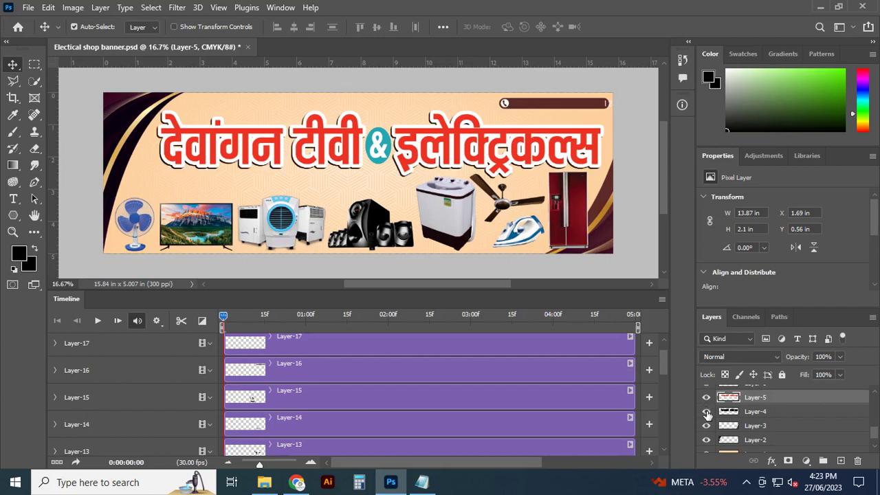
Select Layer-4 with Layer-5, hide the Layer-3 swoosh, and merge them with Ctrl+E
{"action": "left_click", "coordinate": [764, 416]}
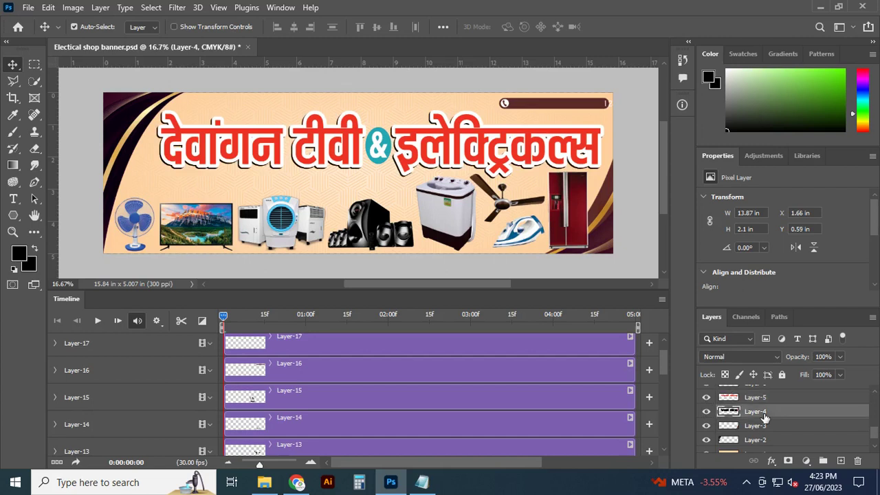
{"action": "left_click", "coordinate": [768, 398]}
{"action": "left_click", "coordinate": [706, 397]}
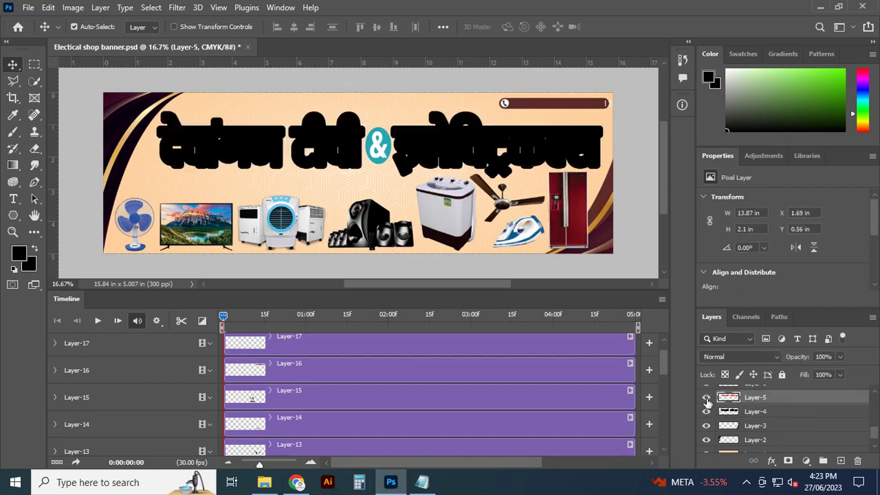
{"action": "left_click", "coordinate": [761, 412], "text": "shift"}
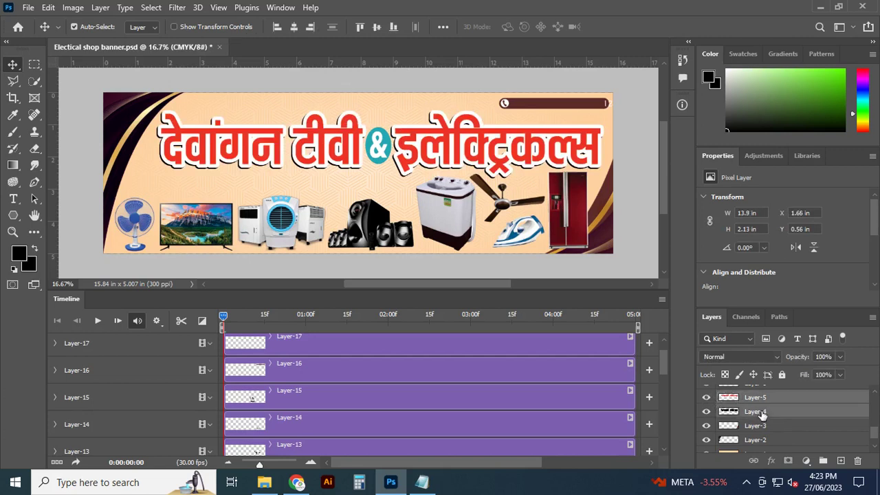
{"action": "left_click", "coordinate": [706, 426]}
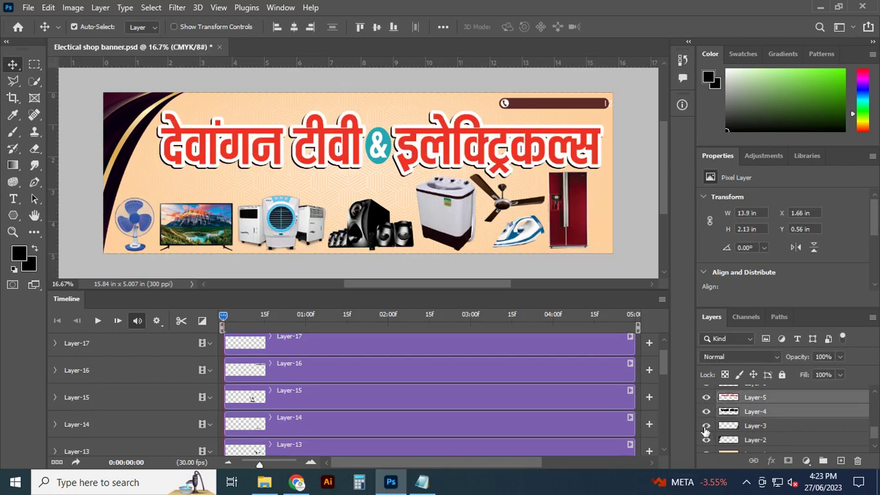
{"action": "key", "text": "ctrl"}
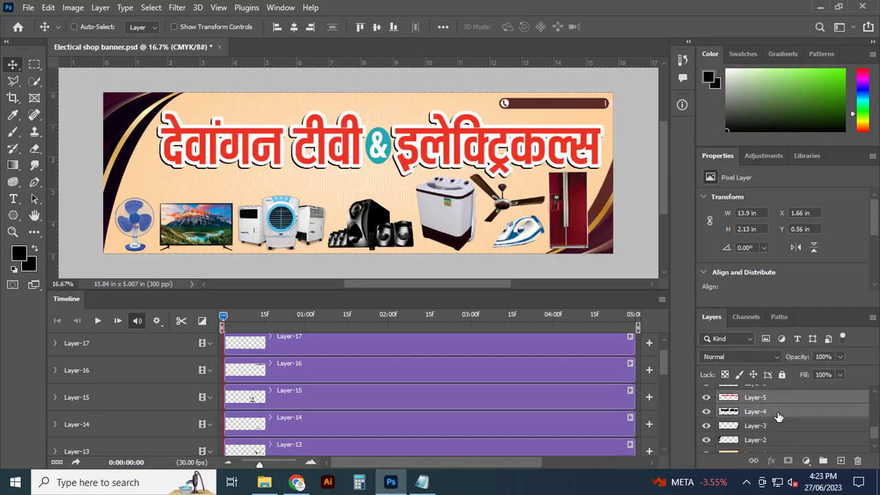
{"action": "key", "text": "ctrl+e"}
Convert Layer-5 into an embedded smart object (Layer-5.psb) and zoom the timeline so five seconds fit
{"action": "left_click", "coordinate": [706, 398]}
{"action": "right_click", "coordinate": [772, 398]}
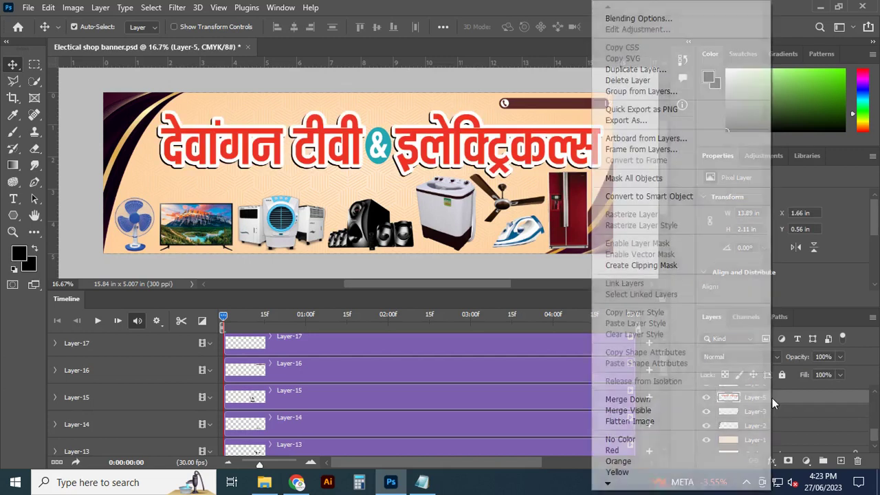
{"action": "left_click", "coordinate": [678, 197]}
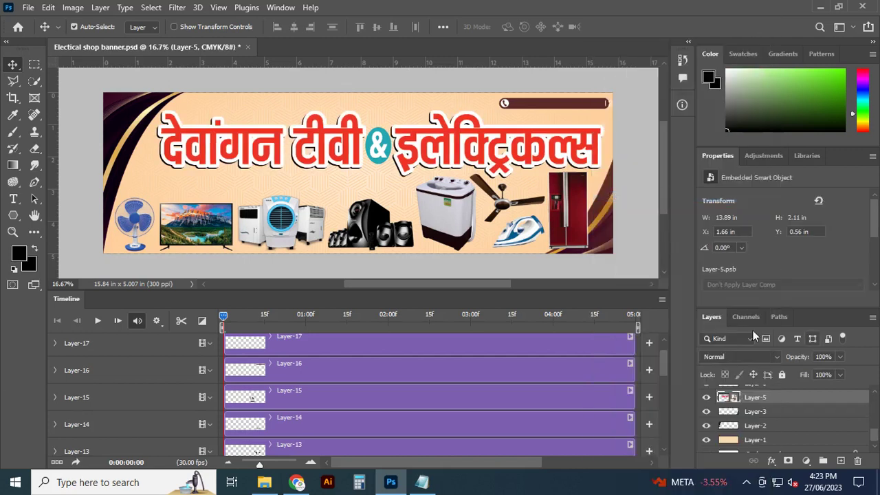
{"action": "scroll", "coordinate": [149, 428], "scroll_direction": "down", "scroll_amount": 1}
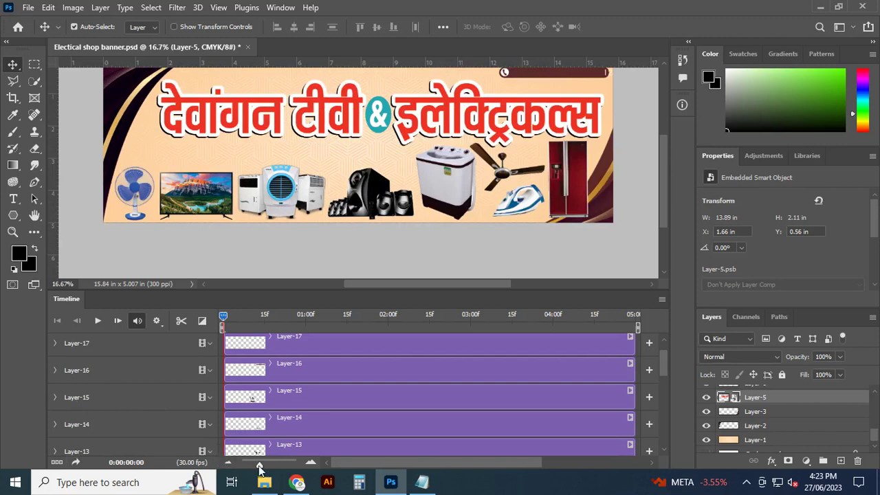
{"action": "left_click_drag", "start_coordinate": [260, 465], "coordinate": [261, 468]}
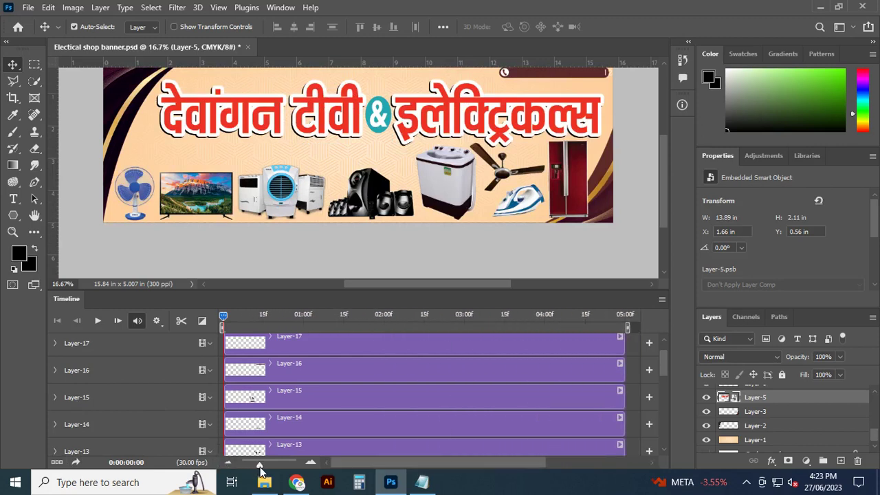
{"action": "scroll", "coordinate": [201, 374], "scroll_direction": "down", "scroll_amount": 1}
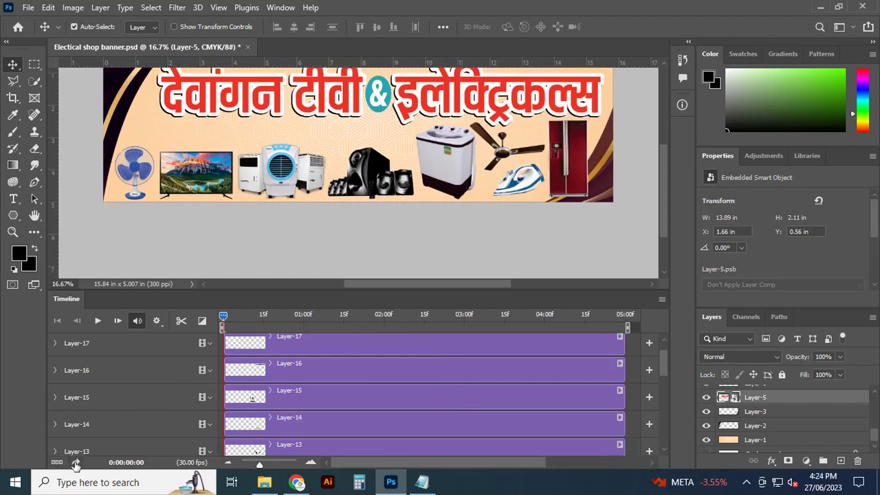
Cancel Render Video, then make the Timeline panel taller to show tracks Layer-17 through Layer-6
{"action": "left_click", "coordinate": [75, 465]}
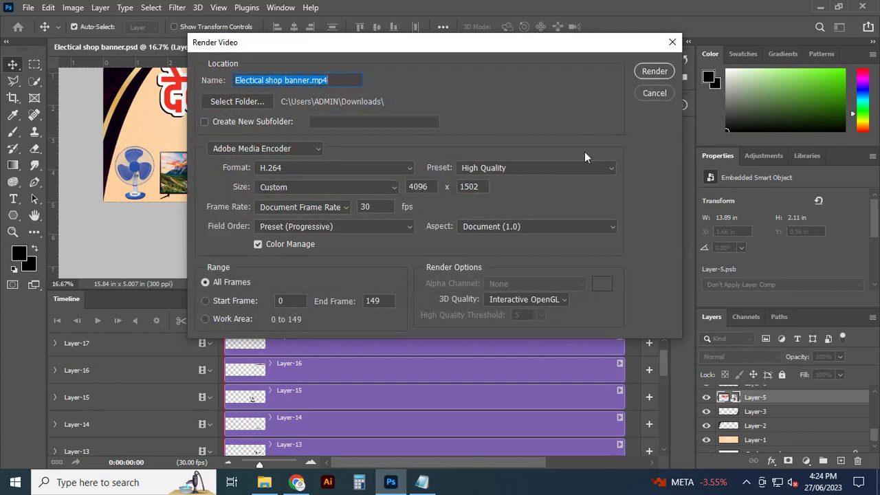
{"action": "left_click", "coordinate": [656, 97]}
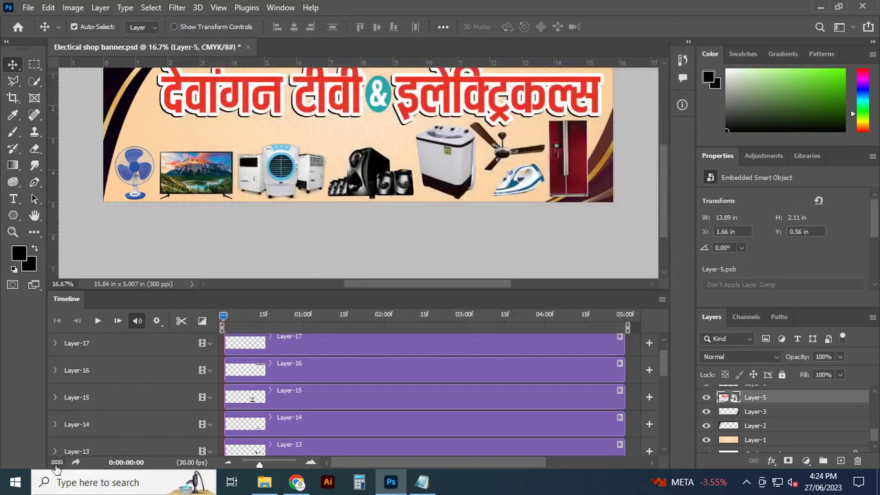
{"action": "scroll", "coordinate": [74, 425], "scroll_direction": "down", "scroll_amount": 1}
{"action": "scroll", "coordinate": [74, 425], "scroll_direction": "up", "scroll_amount": 1}
{"action": "left_click_drag", "start_coordinate": [295, 292], "coordinate": [316, 108]}
{"action": "left_click_drag", "start_coordinate": [322, 97], "coordinate": [321, 90]}
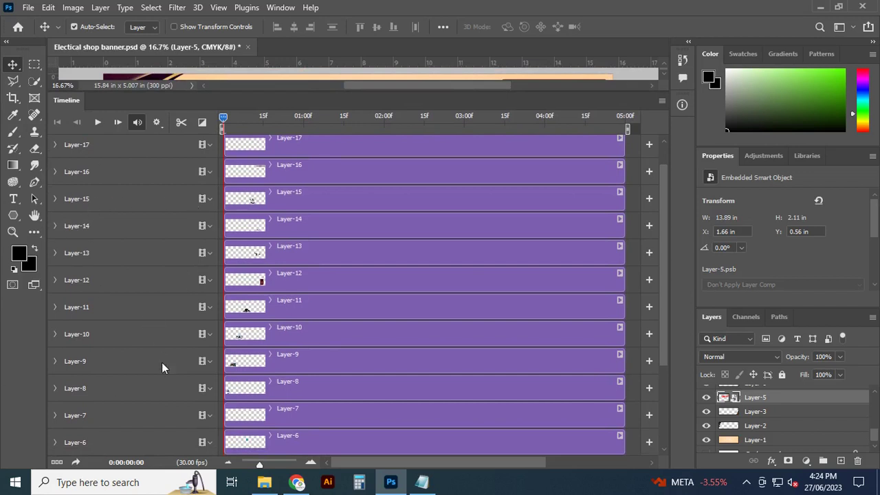
Cancel the frame animation conversion and nudge the dark red Layer-16 piece right and down
{"action": "left_click", "coordinate": [55, 462]}
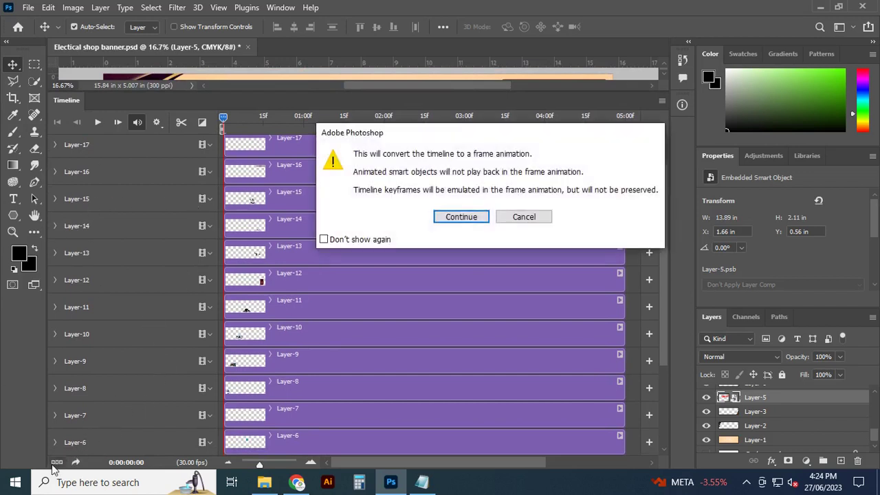
{"action": "left_click", "coordinate": [531, 216]}
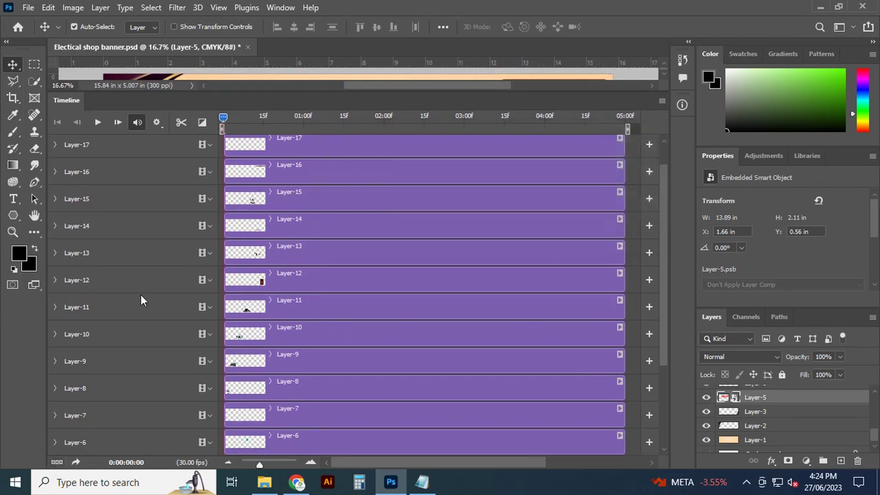
{"action": "mouse_move", "coordinate": [667, 195]}
{"action": "left_mouse_down"}
{"action": "mouse_move", "coordinate": [671, 296]}
{"action": "mouse_move", "coordinate": [669, 177]}
{"action": "mouse_move", "coordinate": [677, 297]}
{"action": "left_mouse_up"}
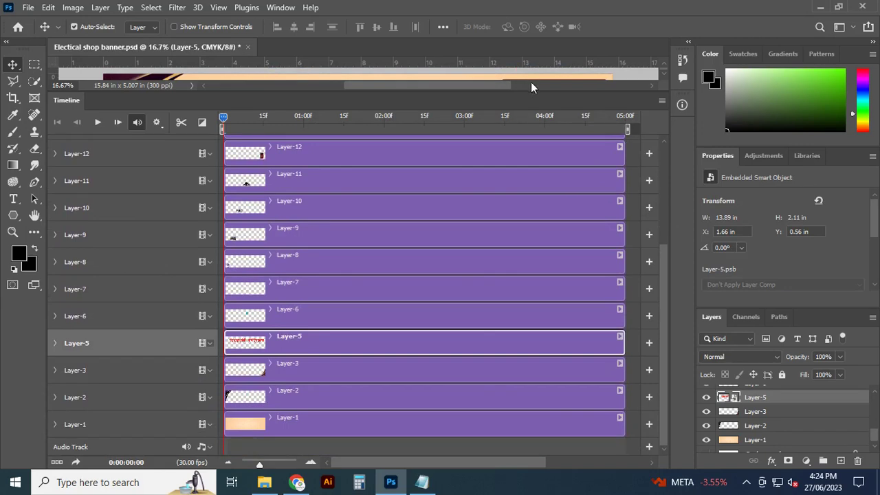
{"action": "left_click_drag", "start_coordinate": [540, 84], "coordinate": [597, 89]}
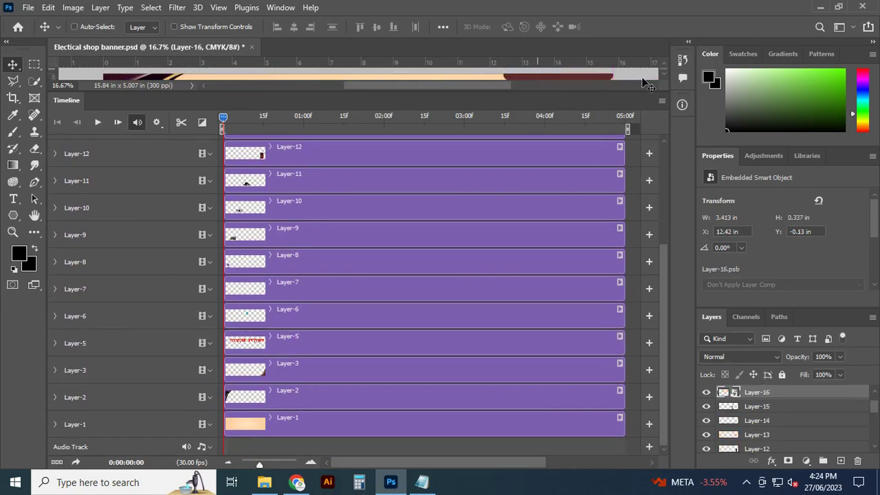
{"action": "left_click_drag", "start_coordinate": [646, 82], "coordinate": [642, 93]}
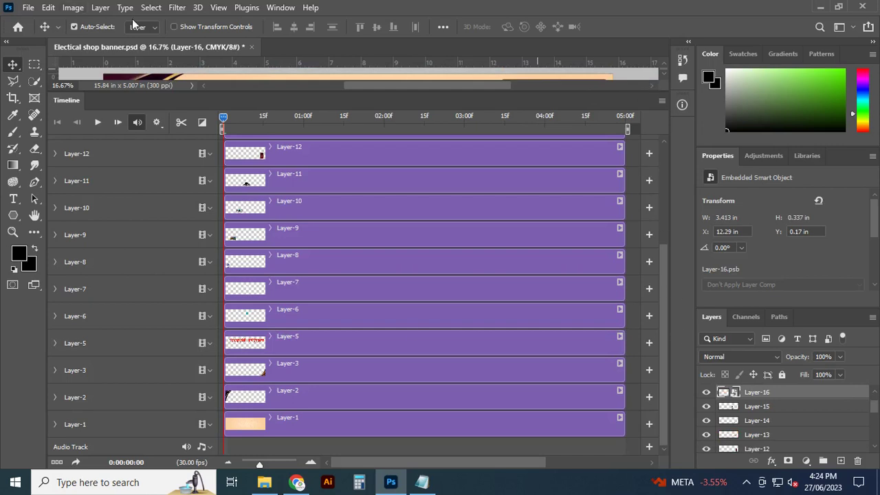
Select Layer-5's track and shrink the Timeline panel so the banner canvas shows again
{"action": "scroll", "coordinate": [795, 435], "scroll_direction": "down", "scroll_amount": 1}
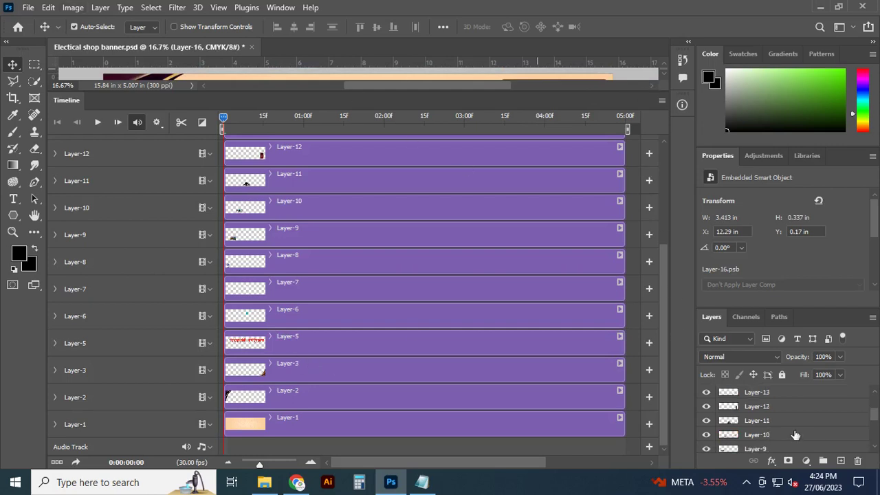
{"action": "scroll", "coordinate": [795, 434], "scroll_direction": "up", "scroll_amount": 2}
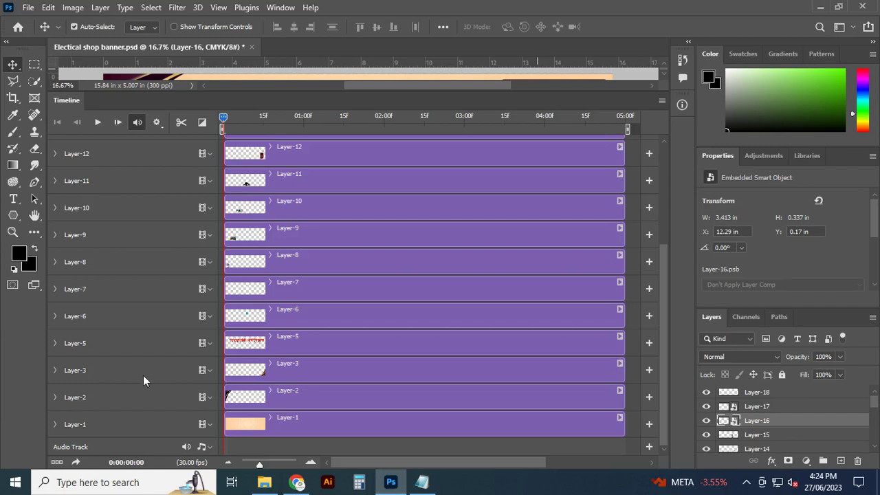
{"action": "left_click", "coordinate": [83, 350]}
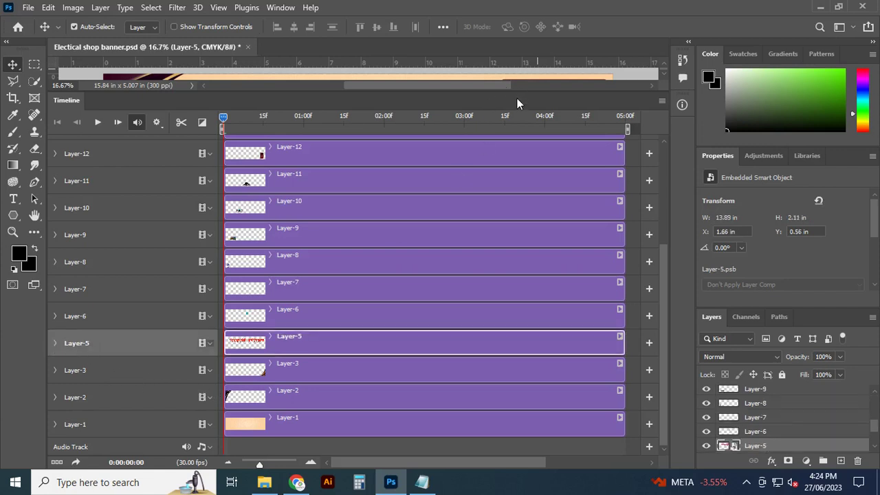
{"action": "left_click_drag", "start_coordinate": [516, 98], "coordinate": [528, 234]}
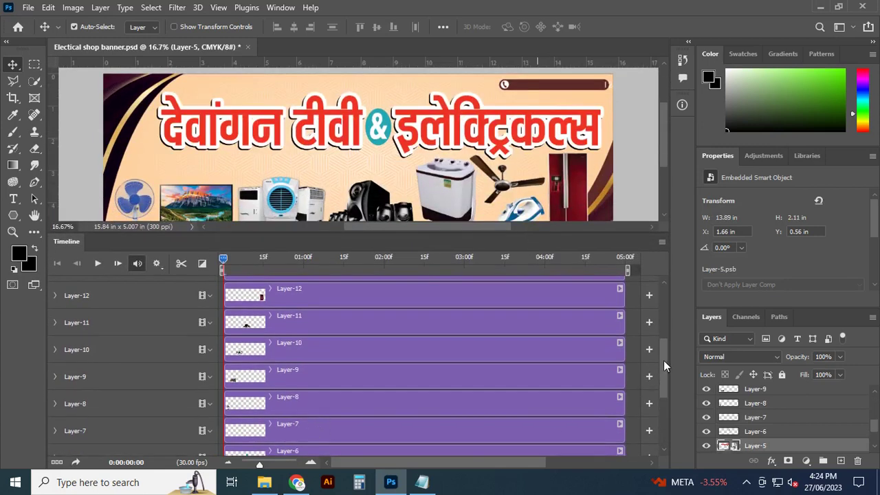
Toggle Layer-5's visibility, then expand its track to list Transform, Opacity and Style
{"action": "left_click_drag", "start_coordinate": [663, 360], "coordinate": [663, 388]}
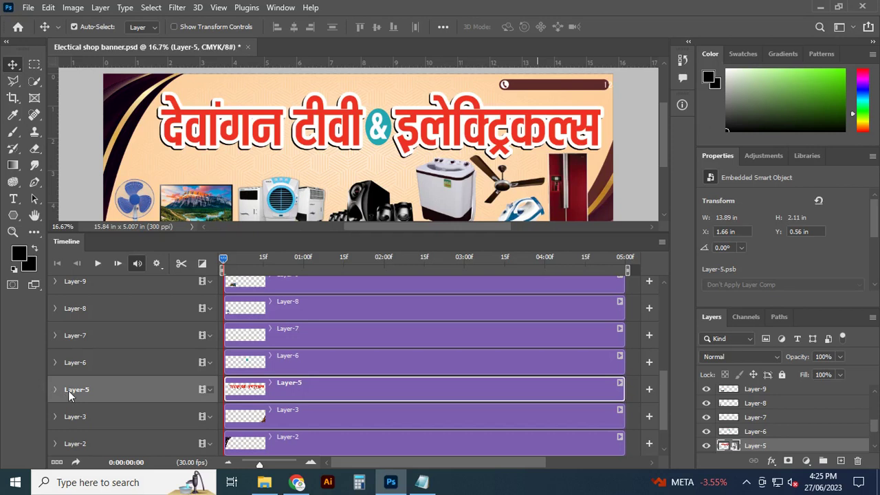
{"action": "left_click", "coordinate": [706, 446]}
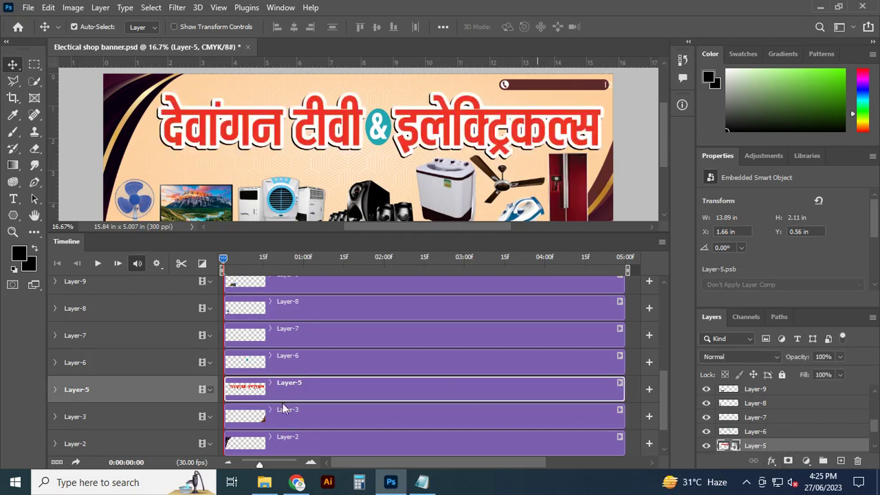
{"action": "left_click", "coordinate": [55, 389]}
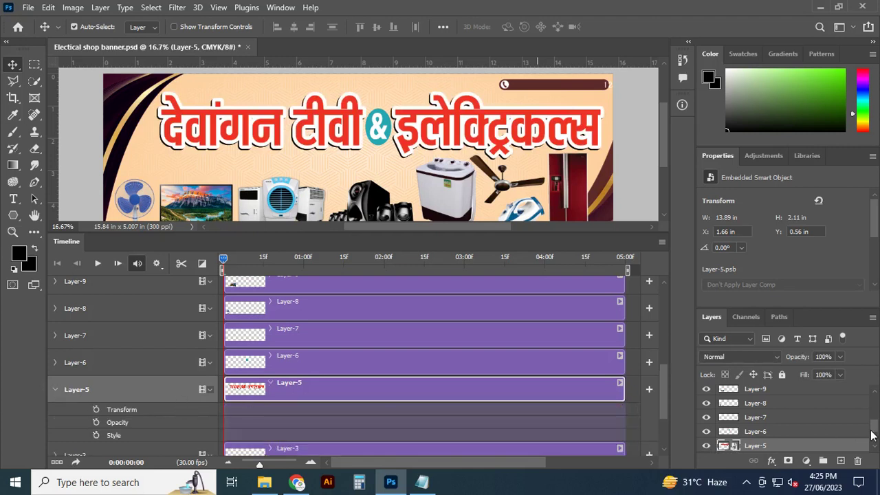
{"action": "scroll", "coordinate": [872, 433], "scroll_direction": "down", "scroll_amount": 2}
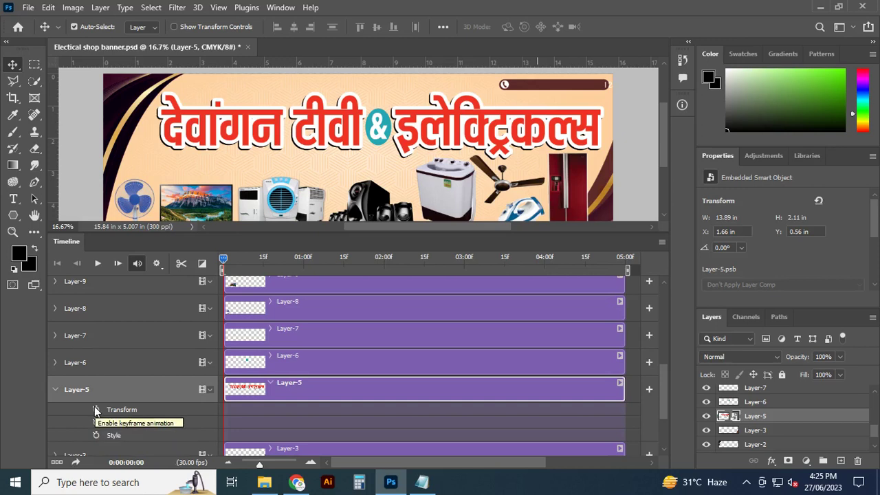
Set a Transform keyframe at 0:00 with the heading moved above the banner
{"action": "left_click", "coordinate": [96, 410]}
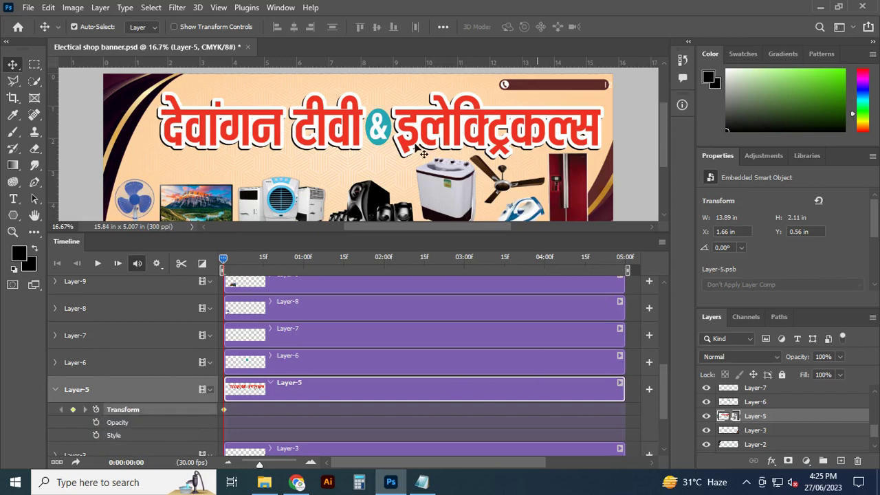
{"action": "key", "text": "ctrl+t"}
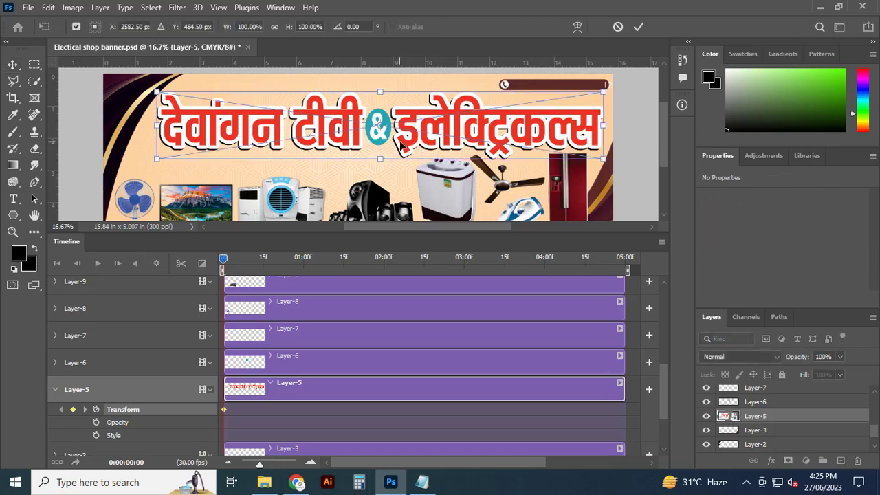
{"action": "left_click_drag", "start_coordinate": [401, 145], "coordinate": [406, 88]}
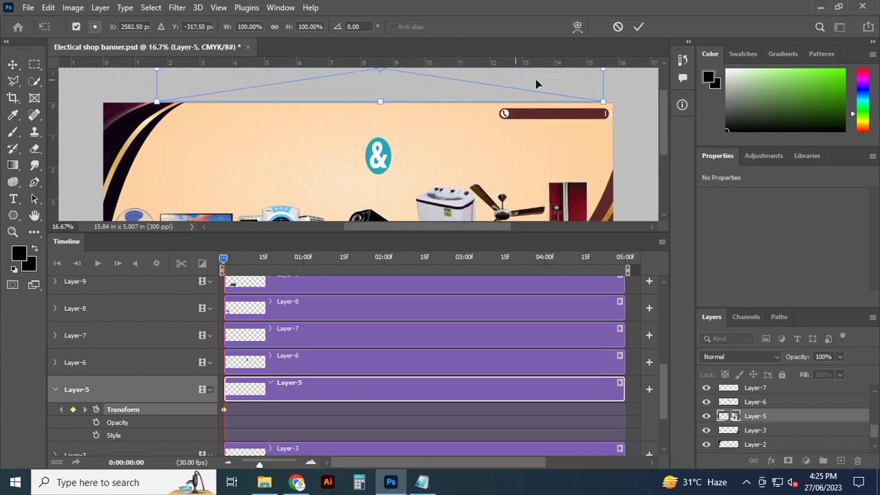
{"action": "left_click", "coordinate": [638, 27]}
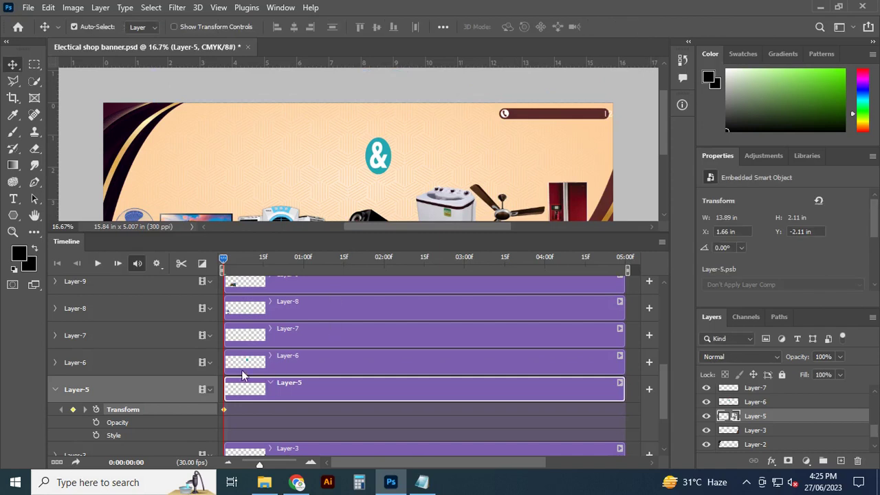
Add a Transform keyframe at 02:00 with the heading moved back down onto the banner
{"action": "left_click_drag", "start_coordinate": [223, 259], "coordinate": [383, 259]}
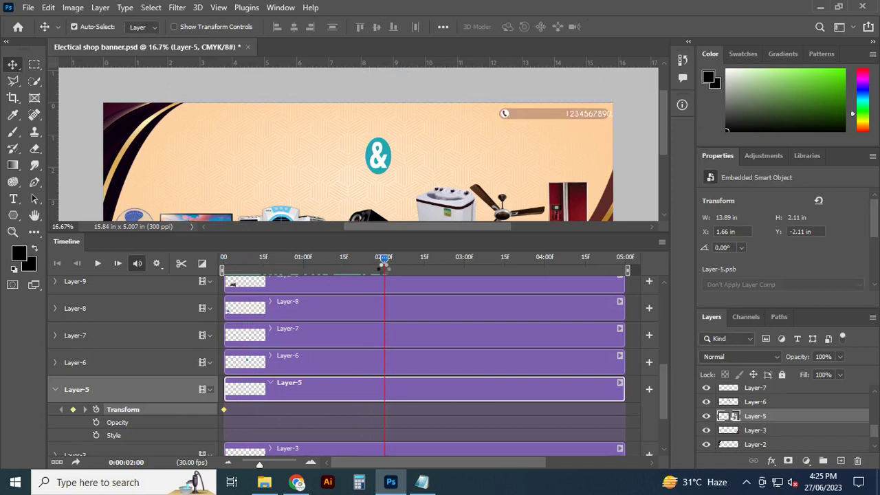
{"action": "left_click", "coordinate": [72, 409]}
{"action": "key", "text": "ctrl+t"}
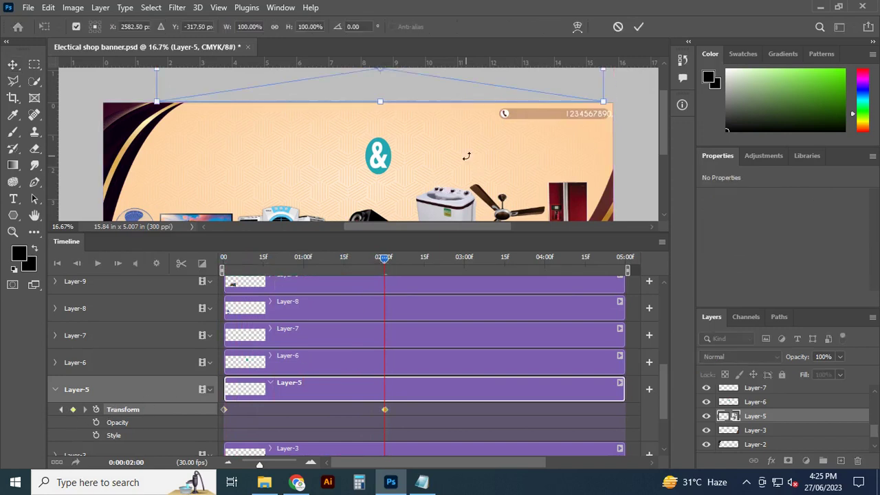
{"action": "left_click_drag", "start_coordinate": [438, 81], "coordinate": [446, 162]}
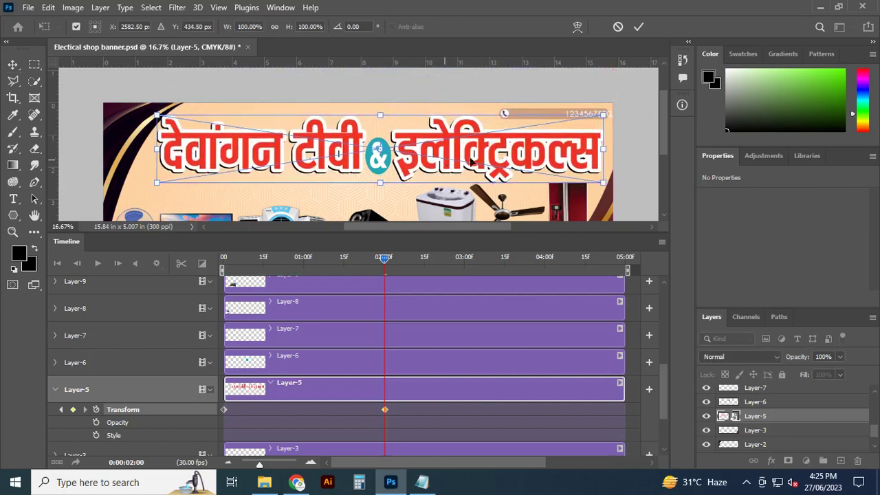
{"action": "left_click", "coordinate": [639, 27]}
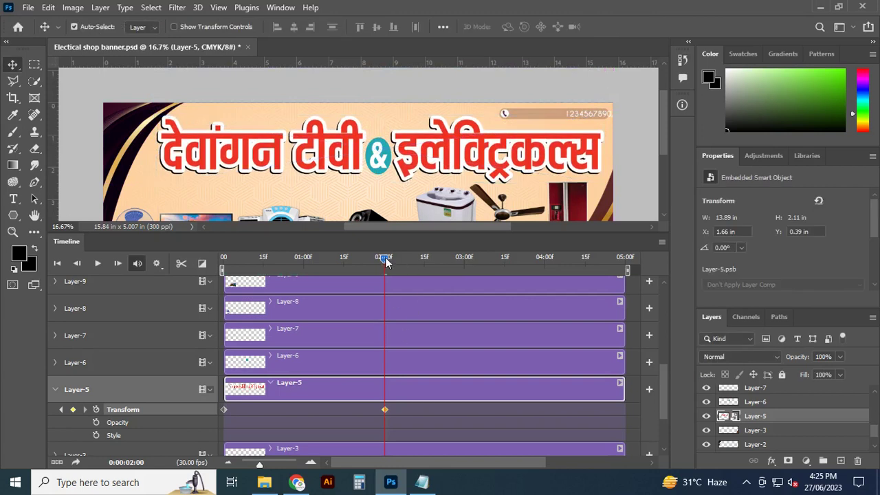
Preview the slide-in, then move the playhead to just before 04:00
{"action": "left_click_drag", "start_coordinate": [385, 261], "coordinate": [289, 260]}
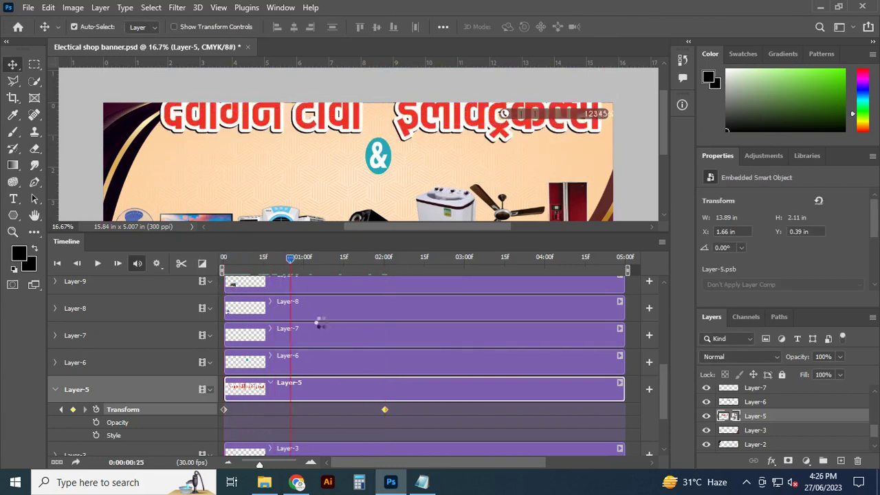
{"action": "left_click_drag", "start_coordinate": [319, 325], "coordinate": [385, 337]}
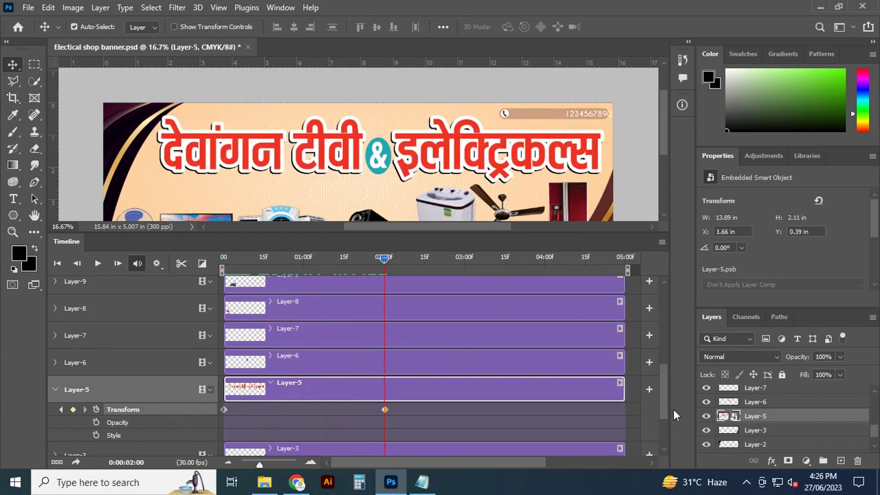
{"action": "left_click_drag", "start_coordinate": [667, 377], "coordinate": [663, 383]}
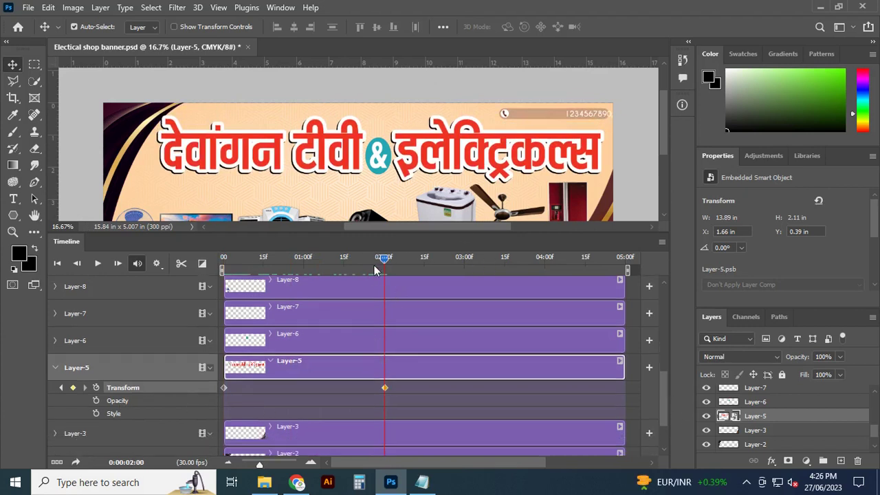
{"action": "left_click_drag", "start_coordinate": [384, 259], "coordinate": [507, 261]}
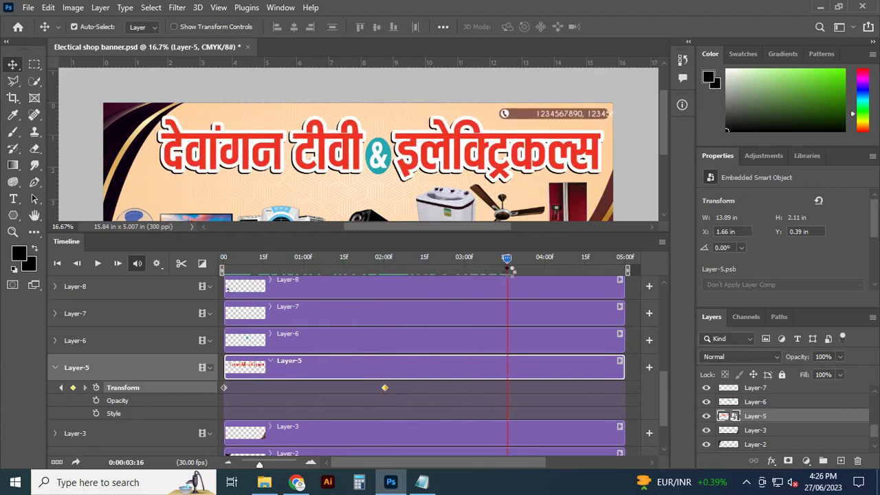
{"action": "left_click_drag", "start_coordinate": [512, 271], "coordinate": [547, 273]}
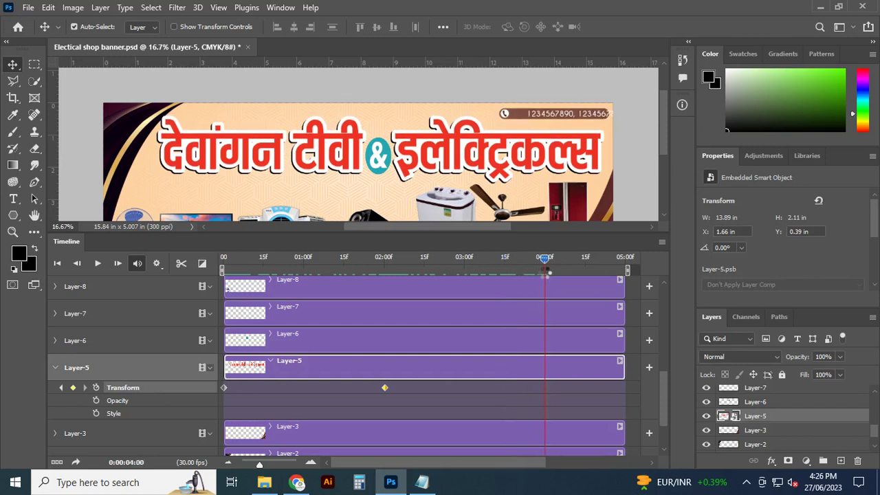
Add a Transform keyframe lifting the heading off the banner, shifted to about 03:21
{"action": "left_click", "coordinate": [73, 386]}
{"action": "key", "text": "ctrl+t"}
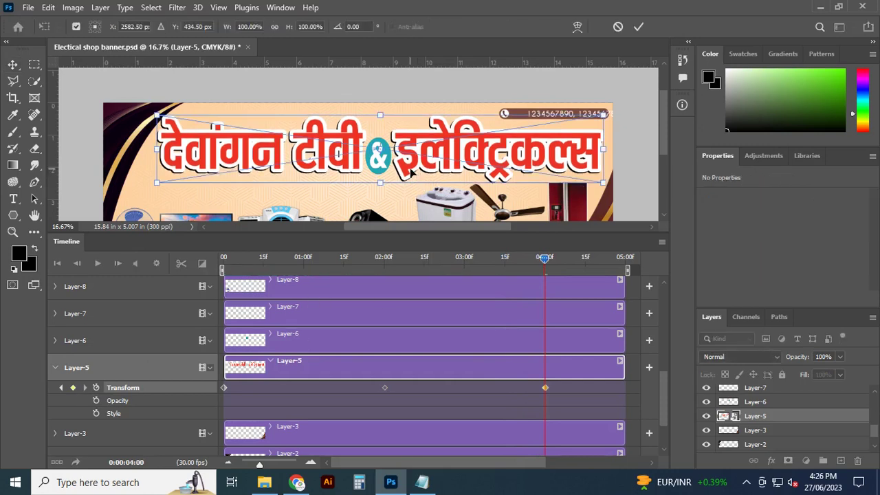
{"action": "left_click_drag", "start_coordinate": [410, 174], "coordinate": [419, 88]}
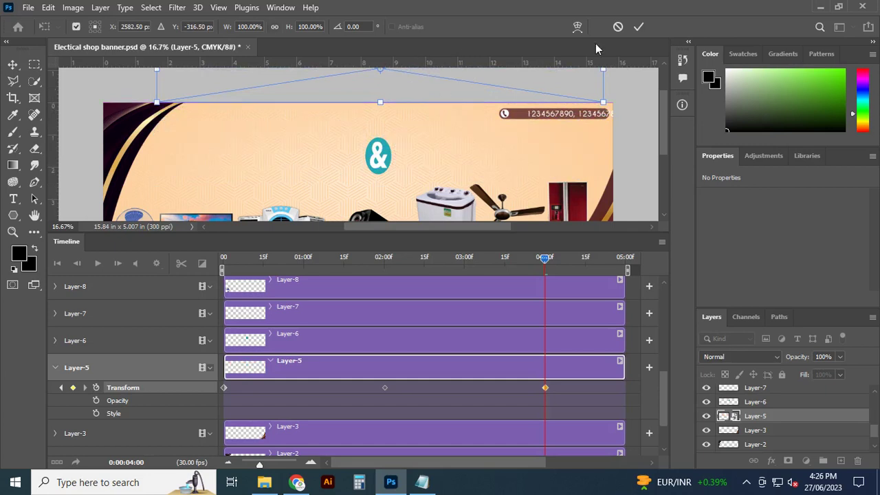
{"action": "left_click", "coordinate": [638, 27]}
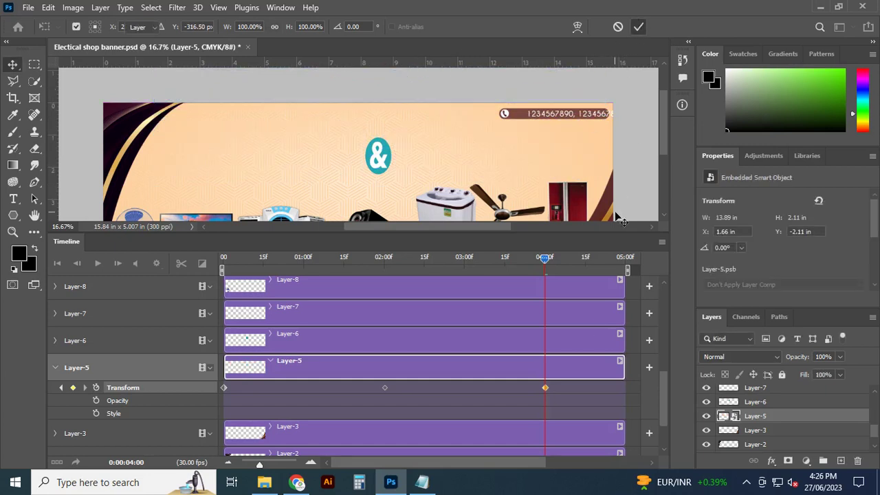
{"action": "left_click_drag", "start_coordinate": [545, 388], "coordinate": [517, 389]}
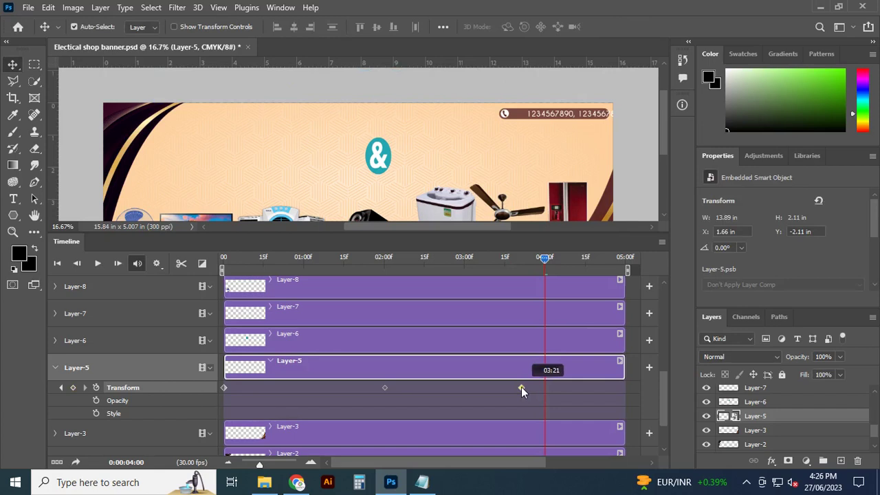
Add a Transform keyframe at 04:24 with the heading brought back down onto the banner
{"action": "left_click_drag", "start_coordinate": [545, 260], "coordinate": [510, 261]}
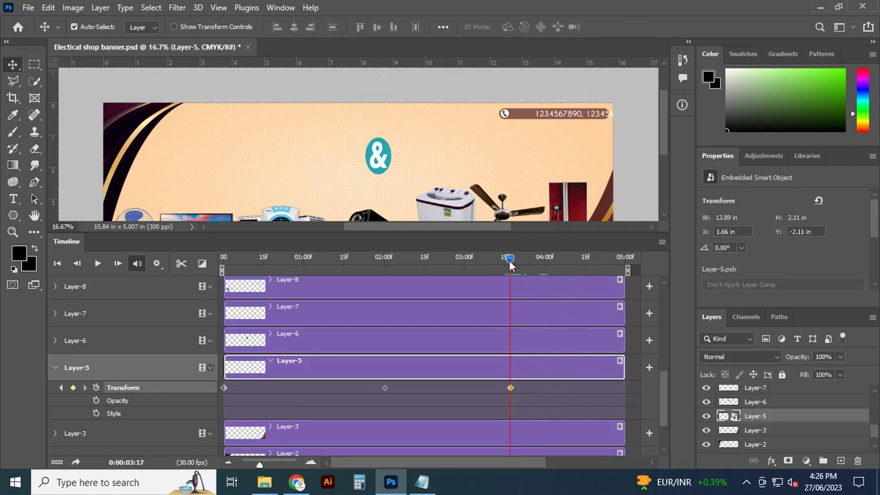
{"action": "left_click_drag", "start_coordinate": [509, 260], "coordinate": [609, 260]}
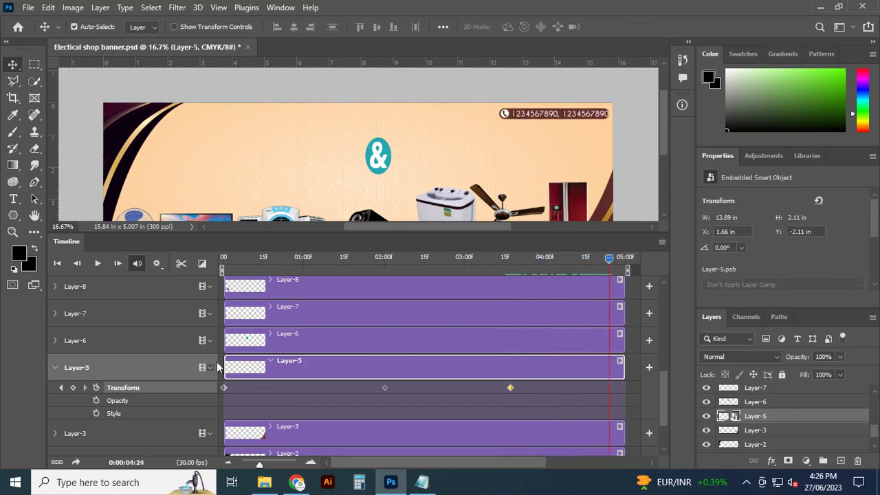
{"action": "left_click", "coordinate": [73, 388]}
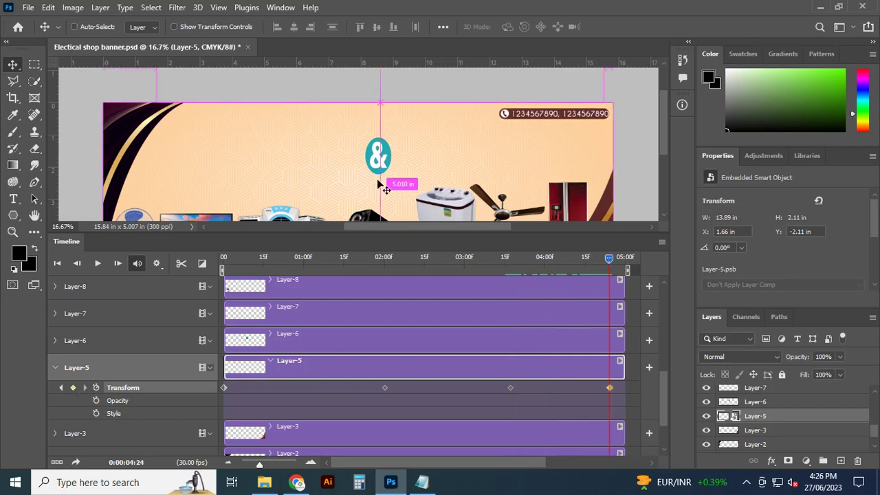
{"action": "key", "text": "ctrl+t"}
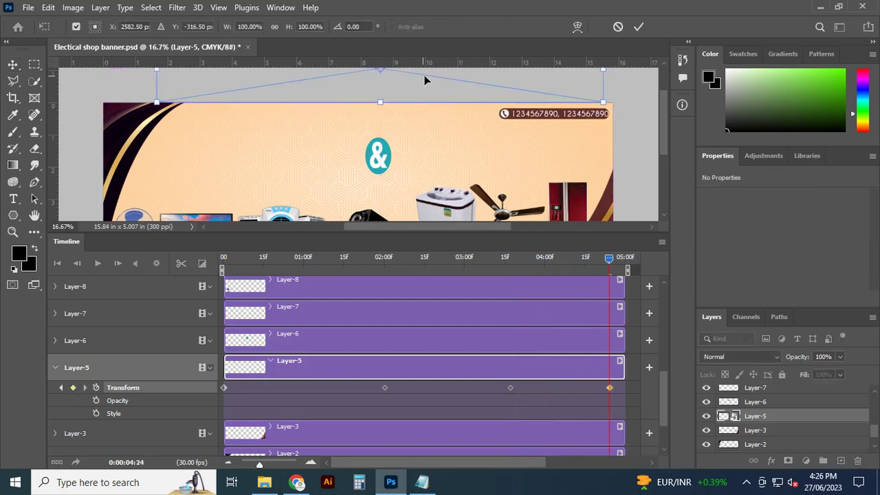
{"action": "left_click_drag", "start_coordinate": [426, 79], "coordinate": [438, 162]}
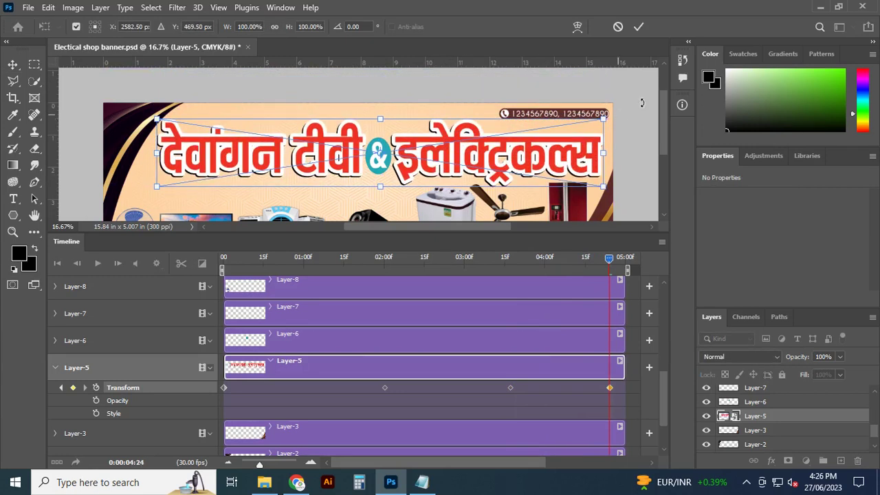
{"action": "key", "text": "Return"}
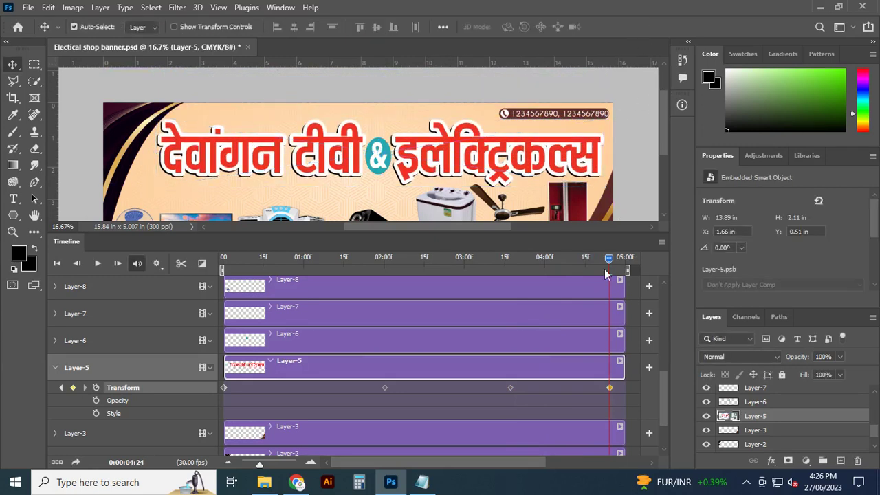
Scrub back to preview the animation, stopping at 01:28
{"action": "mouse_move", "coordinate": [609, 258]}
{"action": "left_mouse_down"}
{"action": "mouse_move", "coordinate": [223, 260]}
{"action": "mouse_move", "coordinate": [612, 309]}
{"action": "mouse_move", "coordinate": [484, 331]}
{"action": "mouse_move", "coordinate": [334, 334]}
{"action": "mouse_move", "coordinate": [248, 353]}
{"action": "mouse_move", "coordinate": [386, 371]}
{"action": "mouse_move", "coordinate": [221, 367]}
{"action": "mouse_move", "coordinate": [378, 387]}
{"action": "mouse_move", "coordinate": [387, 397]}
{"action": "left_mouse_up"}
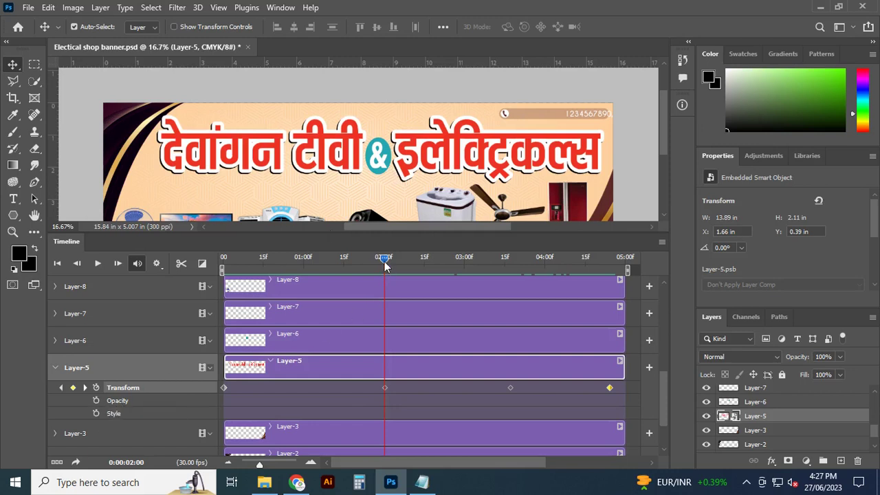
{"action": "left_click_drag", "start_coordinate": [383, 261], "coordinate": [374, 268]}
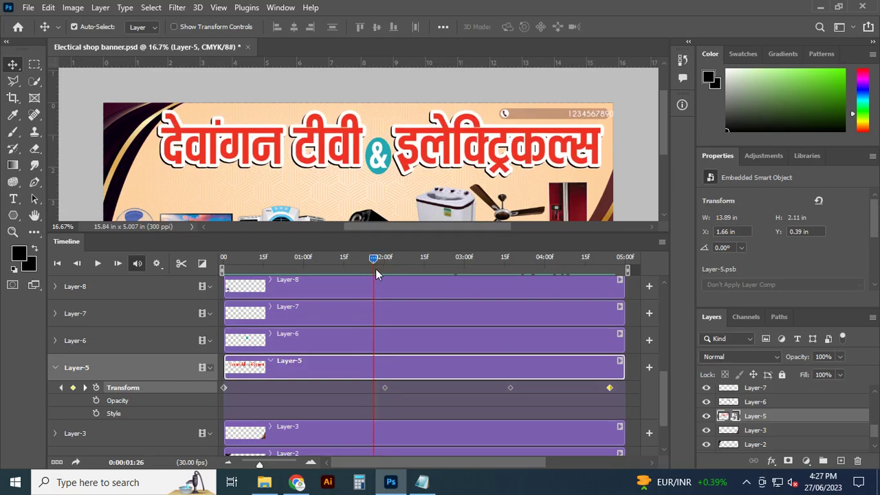
{"action": "left_click_drag", "start_coordinate": [375, 268], "coordinate": [378, 269]}
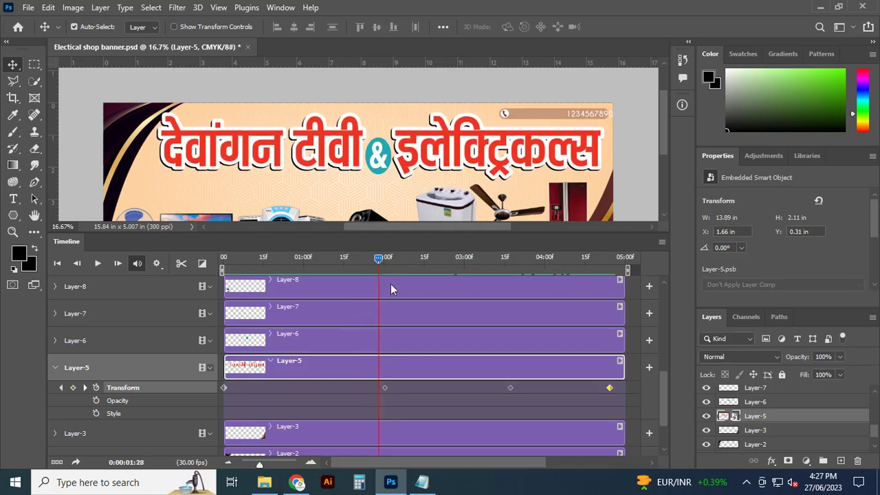
Start Opacity keyframing at 01:28 with the heading faded to 54%
{"action": "left_click", "coordinate": [96, 401]}
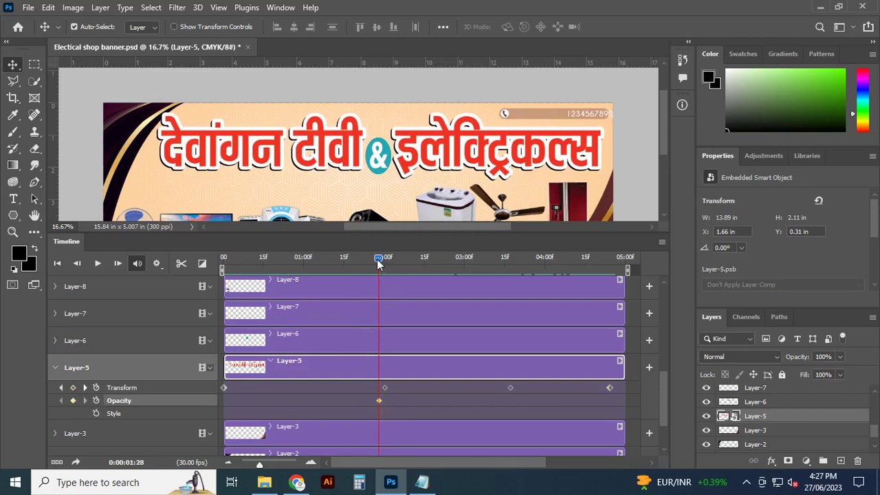
{"action": "left_click_drag", "start_coordinate": [377, 259], "coordinate": [389, 261]}
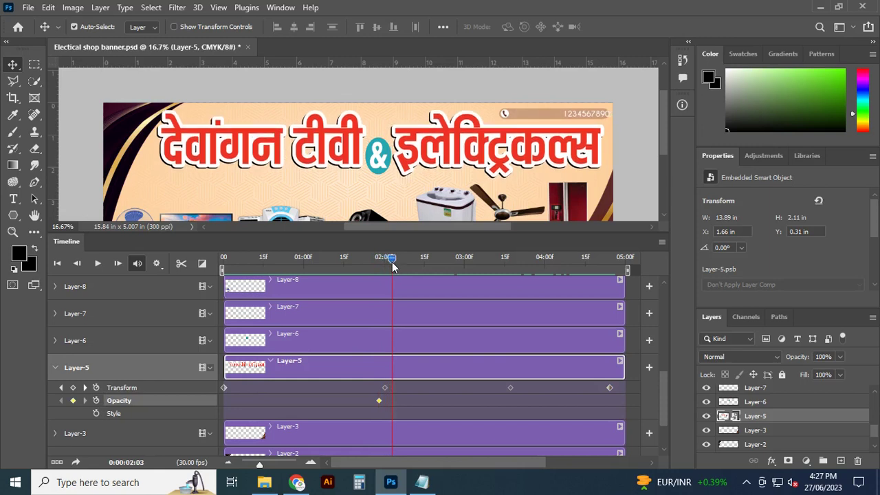
{"action": "left_click_drag", "start_coordinate": [390, 261], "coordinate": [380, 265]}
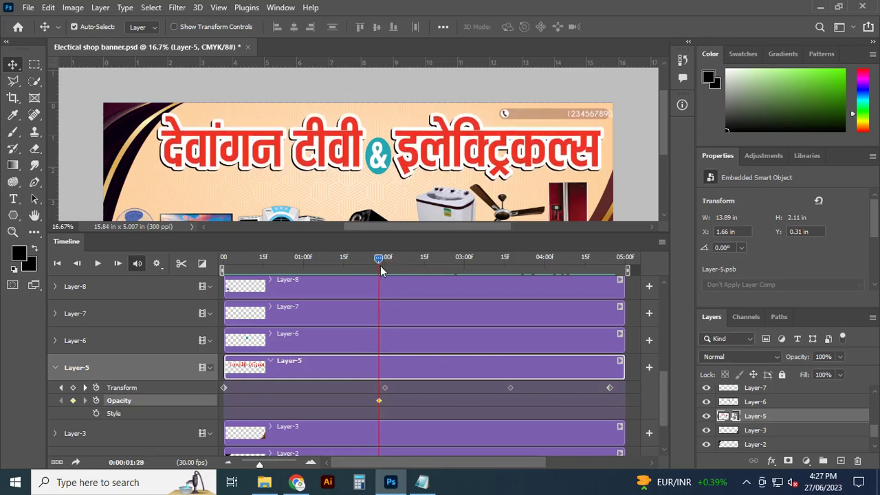
{"action": "left_click", "coordinate": [840, 358]}
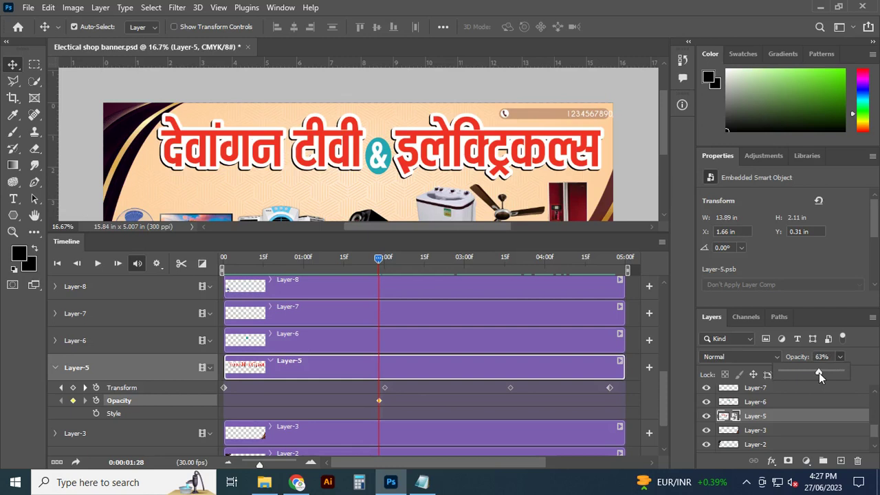
{"action": "left_click_drag", "start_coordinate": [818, 373], "coordinate": [814, 372]}
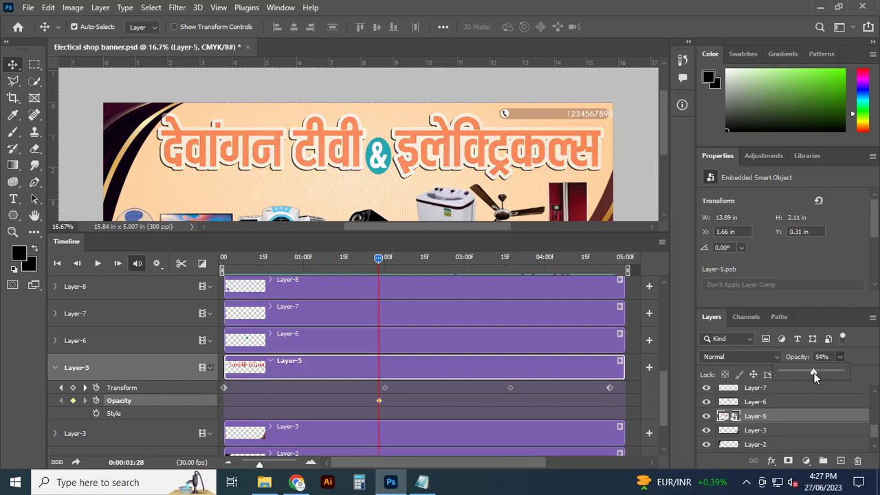
{"action": "left_click", "coordinate": [862, 371]}
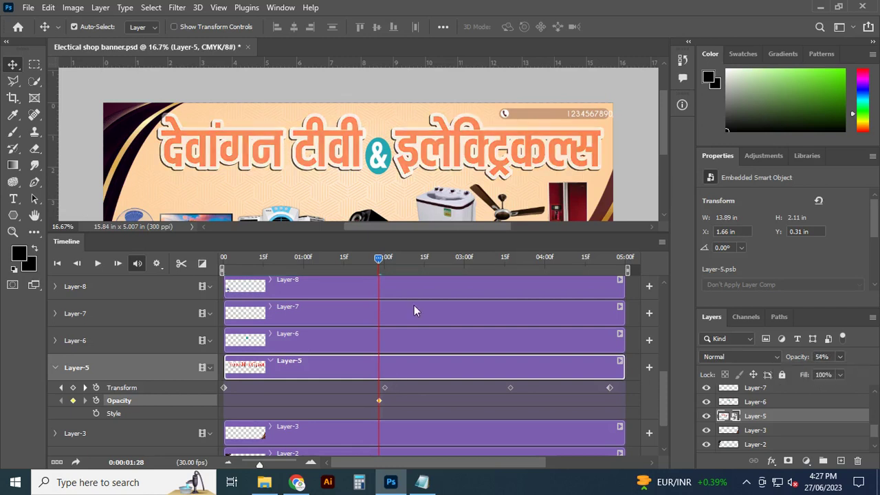
Set the heading's opacity to 100% at 02:00, then return to the timeline start
{"action": "left_click_drag", "start_coordinate": [379, 257], "coordinate": [384, 261]}
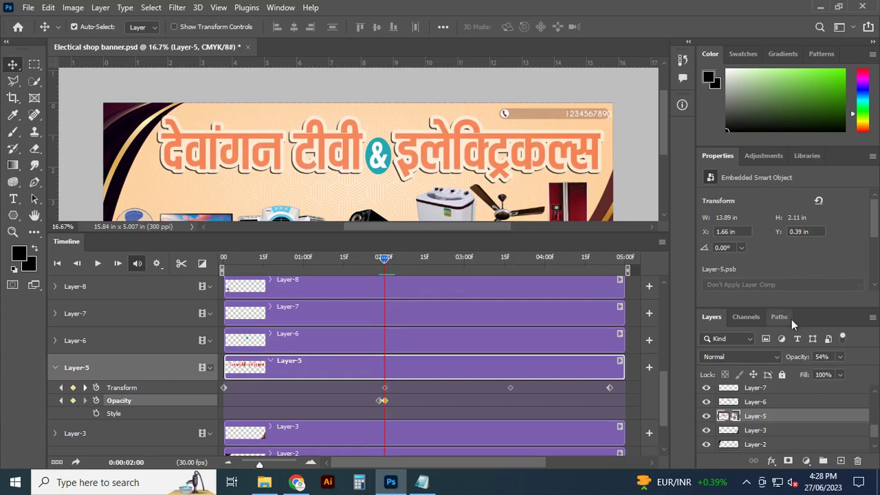
{"action": "left_click", "coordinate": [839, 357]}
{"action": "left_click_drag", "start_coordinate": [837, 370], "coordinate": [868, 371]}
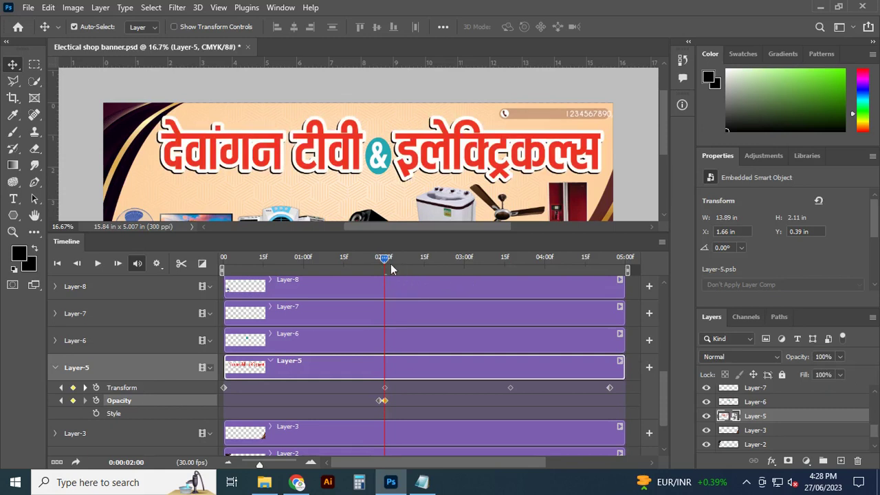
{"action": "mouse_move", "coordinate": [386, 261]}
{"action": "left_mouse_down"}
{"action": "mouse_move", "coordinate": [219, 270]}
{"action": "mouse_move", "coordinate": [409, 306]}
{"action": "mouse_move", "coordinate": [213, 311]}
{"action": "mouse_move", "coordinate": [373, 314]}
{"action": "mouse_move", "coordinate": [218, 323]}
{"action": "left_mouse_up"}
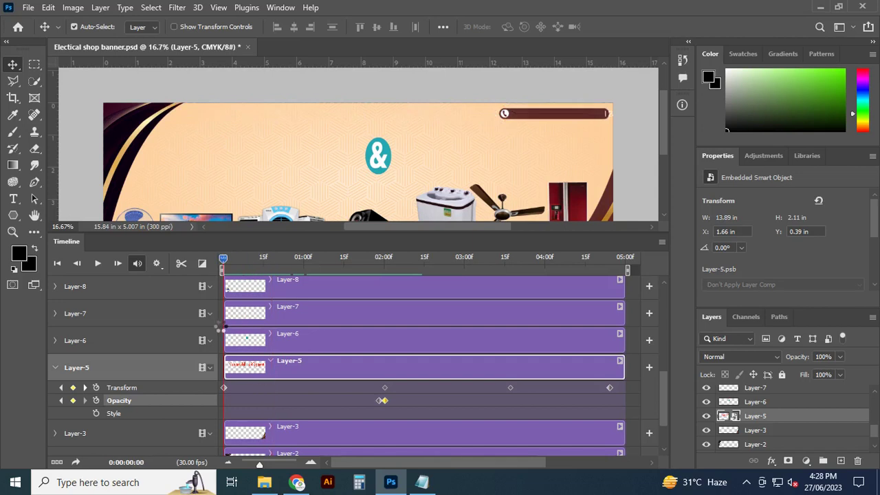
Add a 100% Opacity keyframe at 00:00 and move the middle Opacity keyframe to about 00:26
{"action": "left_click", "coordinate": [73, 400]}
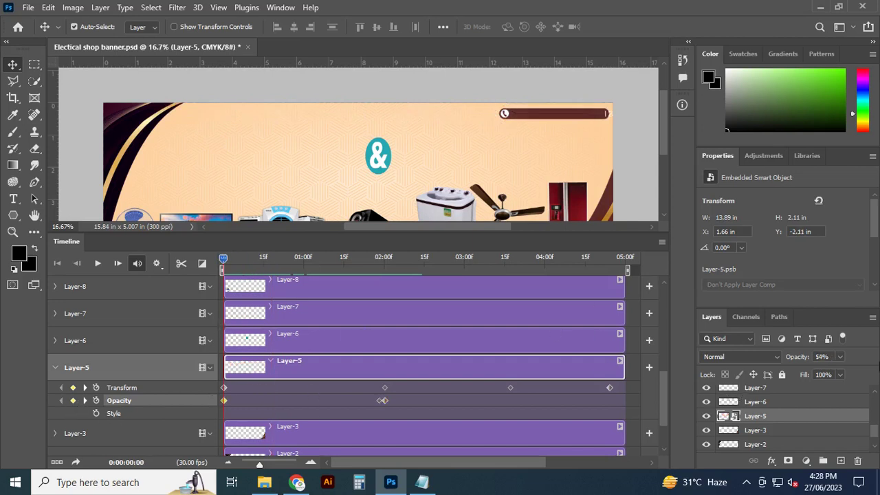
{"action": "left_click", "coordinate": [839, 356]}
{"action": "left_click_drag", "start_coordinate": [840, 372], "coordinate": [869, 371]}
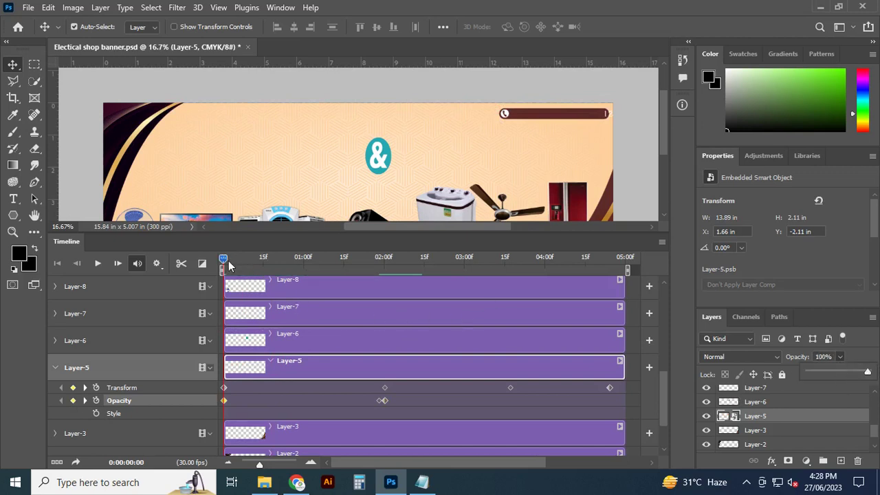
{"action": "left_click_drag", "start_coordinate": [225, 257], "coordinate": [412, 260]}
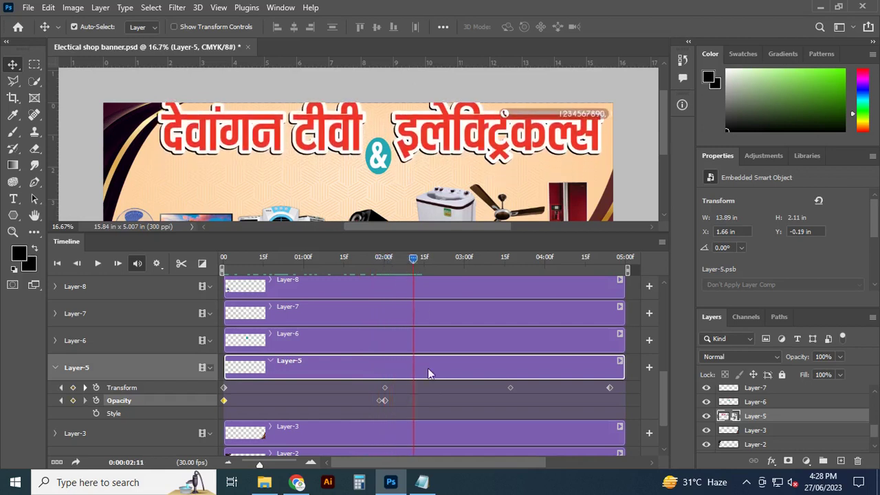
{"action": "left_click_drag", "start_coordinate": [376, 401], "coordinate": [292, 402]}
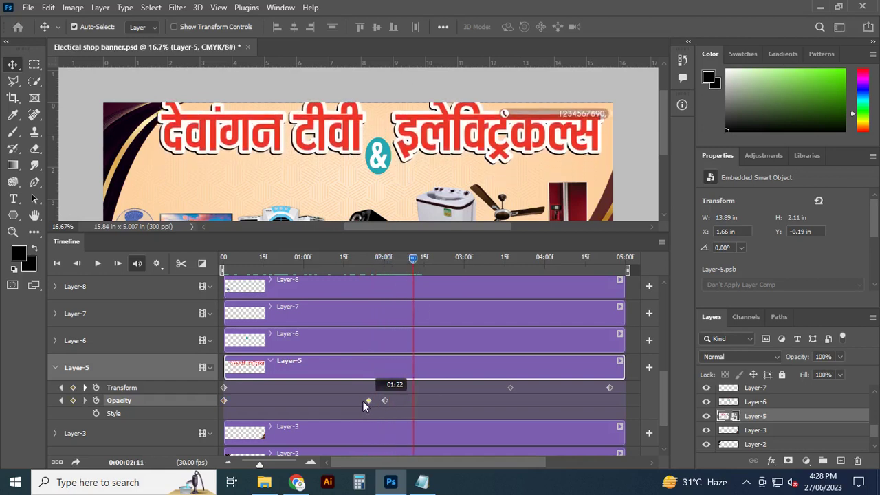
{"action": "mouse_move", "coordinate": [412, 258]}
{"action": "left_mouse_down"}
{"action": "mouse_move", "coordinate": [224, 259]}
{"action": "mouse_move", "coordinate": [398, 323]}
{"action": "mouse_move", "coordinate": [510, 344]}
{"action": "left_mouse_up"}
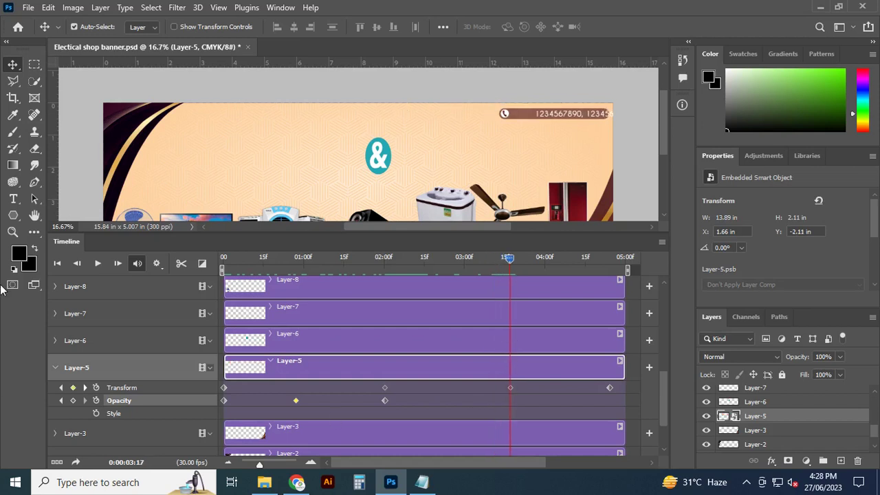
Add an Opacity keyframe at 03:17 and 100% at 04:24, then start a Style keyframe
{"action": "left_click", "coordinate": [73, 401]}
{"action": "mouse_move", "coordinate": [509, 259]}
{"action": "left_mouse_down"}
{"action": "mouse_move", "coordinate": [402, 258]}
{"action": "mouse_move", "coordinate": [516, 313]}
{"action": "mouse_move", "coordinate": [509, 315]}
{"action": "left_mouse_up"}
{"action": "left_click", "coordinate": [839, 356]}
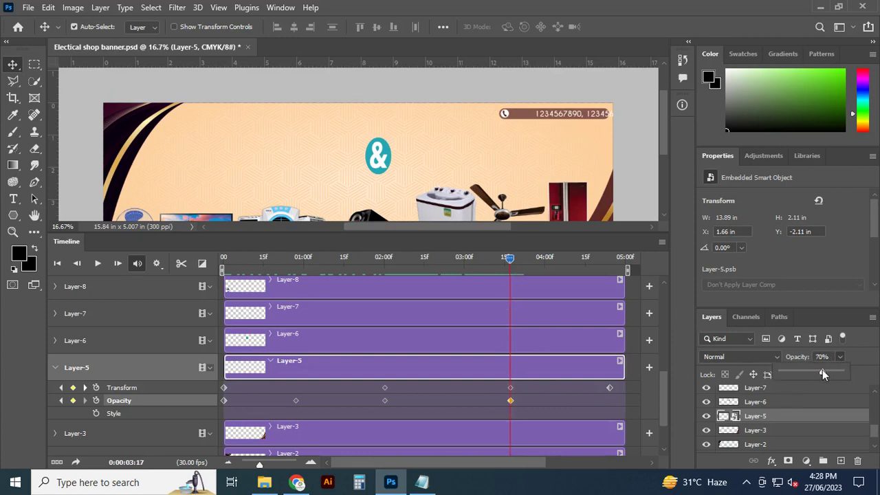
{"action": "mouse_move", "coordinate": [512, 267]}
{"action": "left_mouse_down"}
{"action": "mouse_move", "coordinate": [456, 266]}
{"action": "mouse_move", "coordinate": [507, 279]}
{"action": "mouse_move", "coordinate": [385, 291]}
{"action": "mouse_move", "coordinate": [426, 305]}
{"action": "mouse_move", "coordinate": [608, 315]}
{"action": "left_mouse_up"}
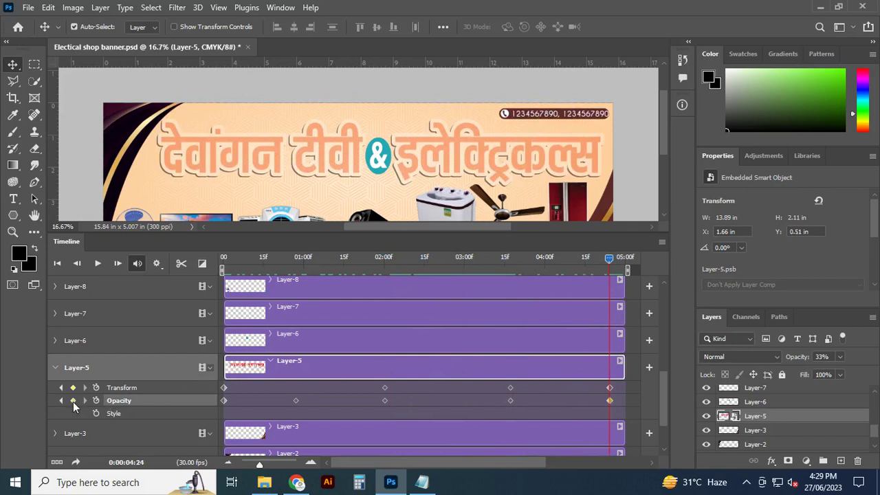
{"action": "left_click_drag", "start_coordinate": [842, 368], "coordinate": [874, 371]}
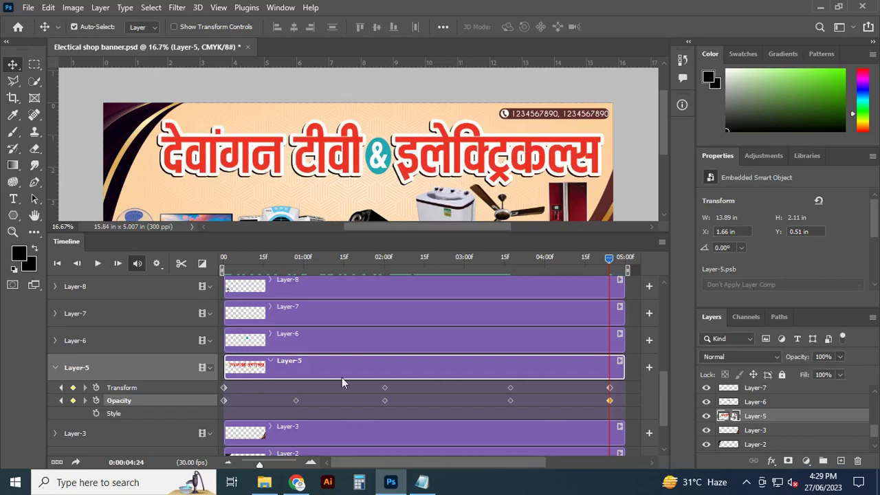
{"action": "left_click", "coordinate": [97, 414]}
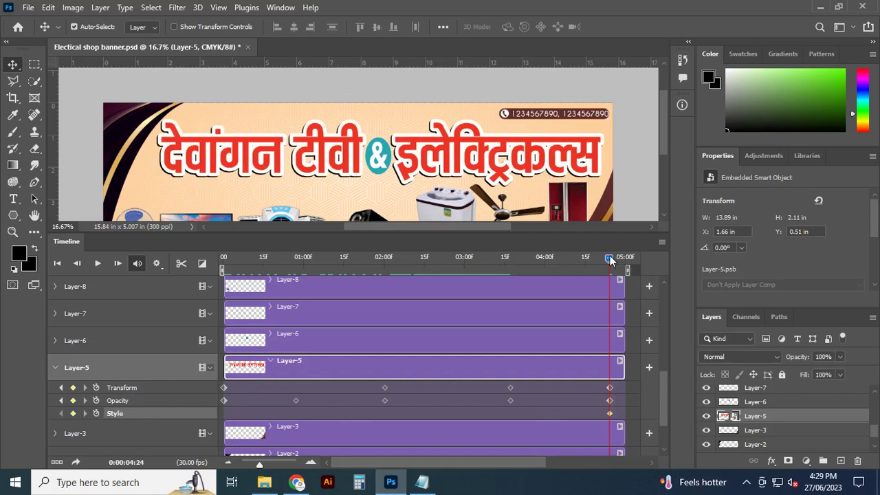
At 04:13, rotate the heading to about -1.8° with Free Transform
{"action": "left_click_drag", "start_coordinate": [609, 259], "coordinate": [580, 260]}
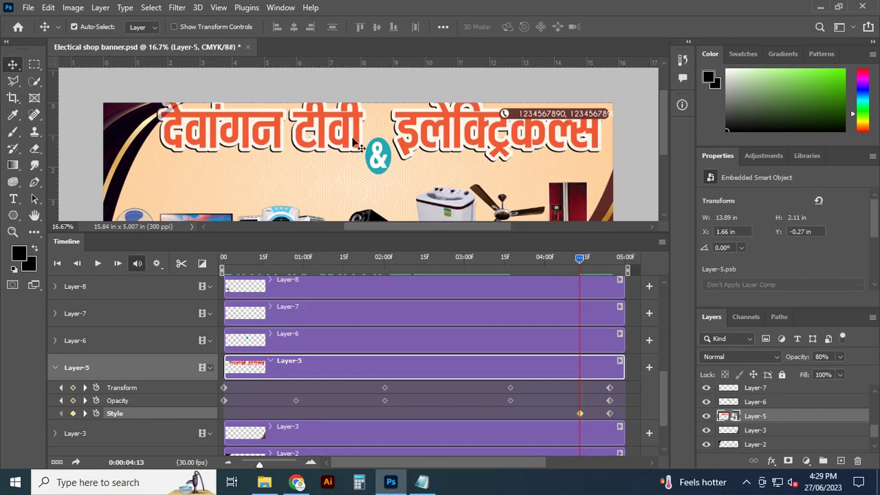
{"action": "key", "text": "ctrl+t"}
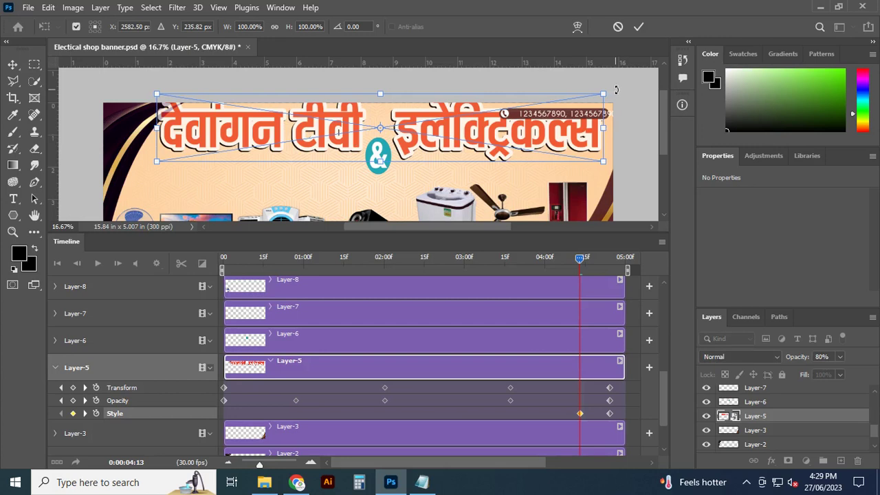
{"action": "left_click_drag", "start_coordinate": [615, 89], "coordinate": [608, 82]}
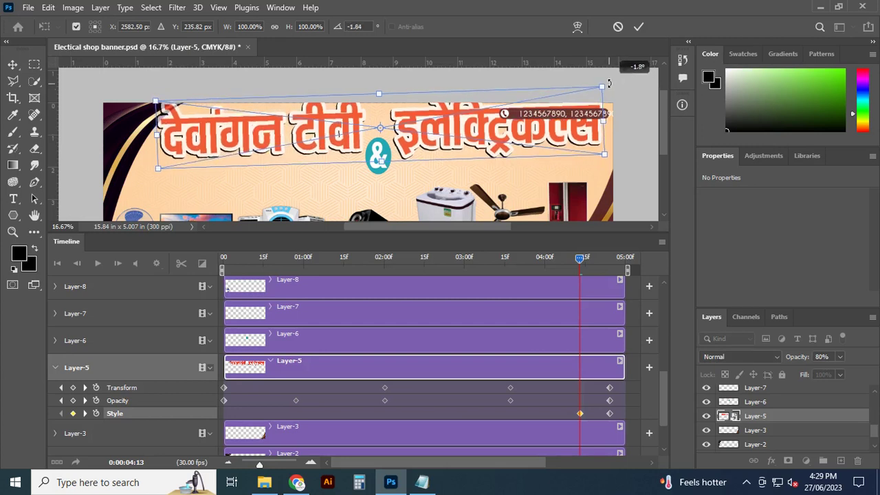
{"action": "left_click", "coordinate": [638, 27]}
At 04:19, add a Style keyframe and tilt the heading to 0.94°, then collapse Layer-5's tracks
{"action": "left_click_drag", "start_coordinate": [578, 257], "coordinate": [595, 258]}
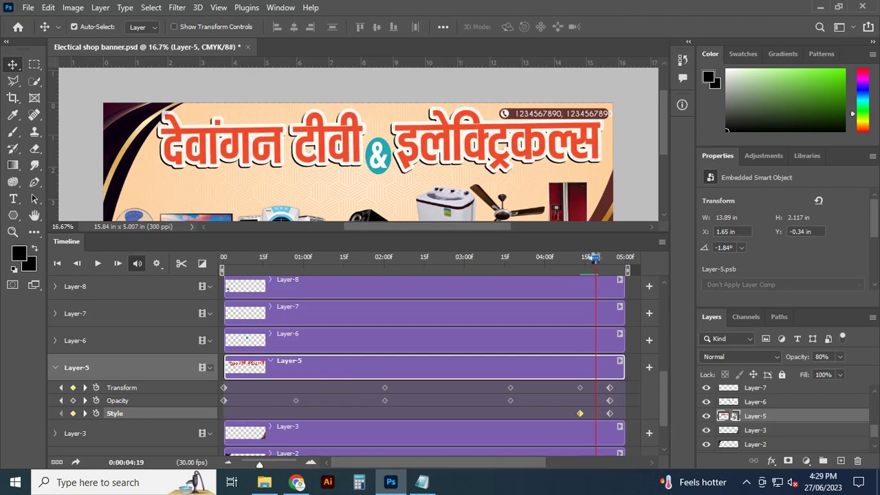
{"action": "left_click", "coordinate": [73, 413]}
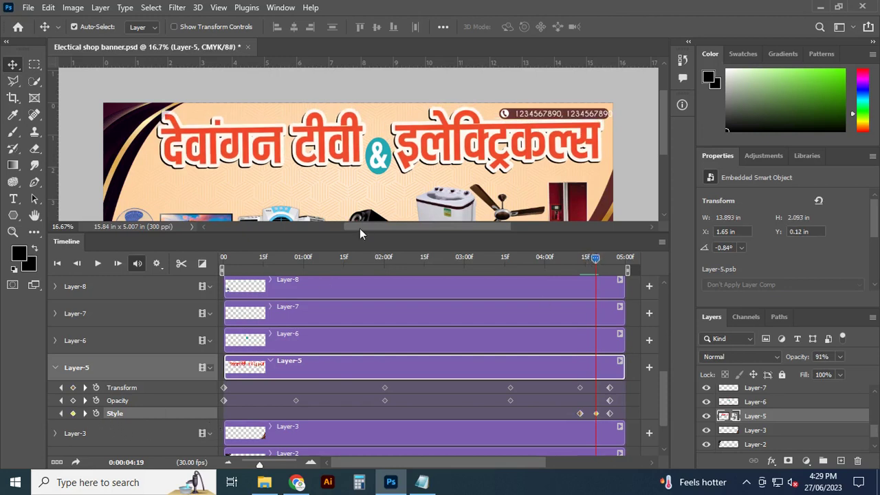
{"action": "key", "text": "ctrl+t"}
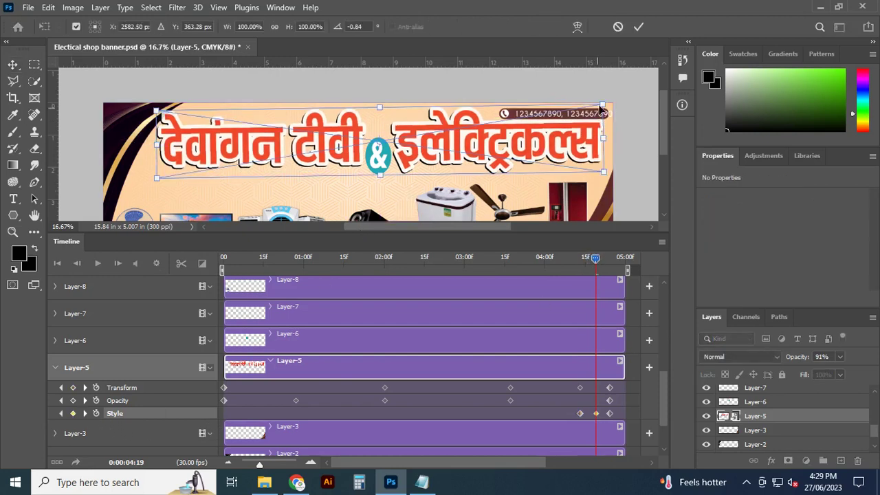
{"action": "left_click_drag", "start_coordinate": [614, 98], "coordinate": [633, 97]}
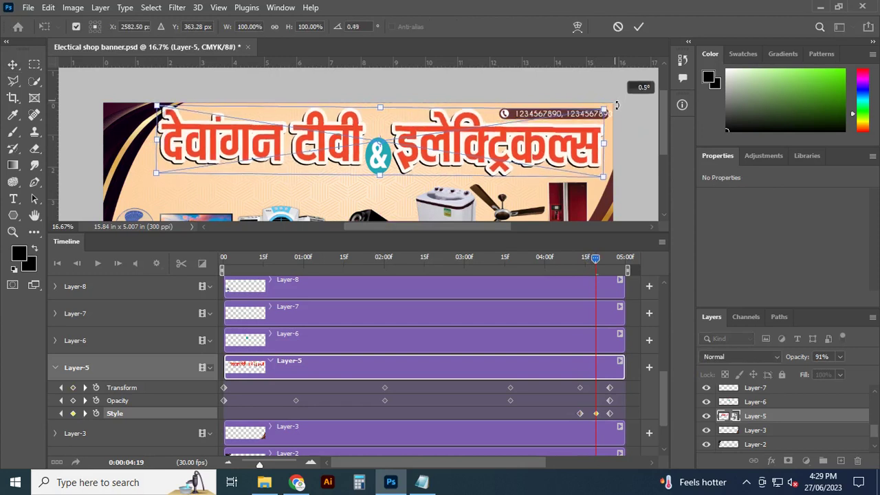
{"action": "left_click", "coordinate": [638, 27]}
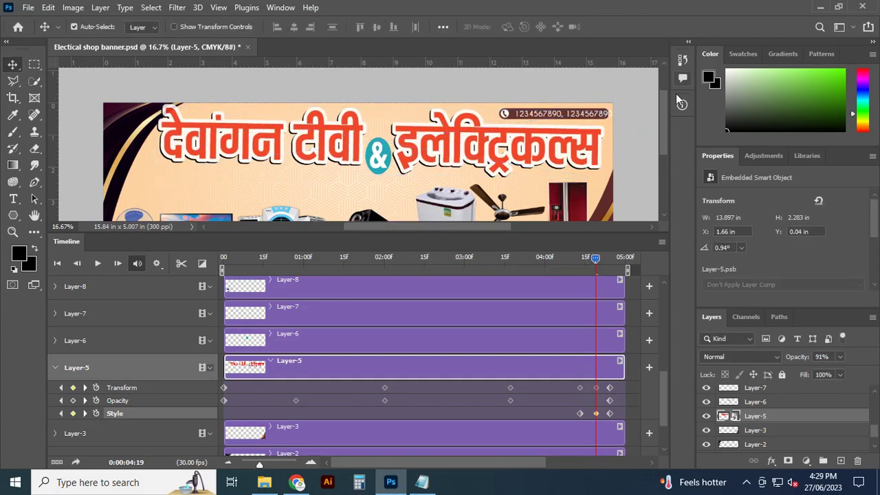
{"action": "left_click_drag", "start_coordinate": [597, 262], "coordinate": [608, 259]}
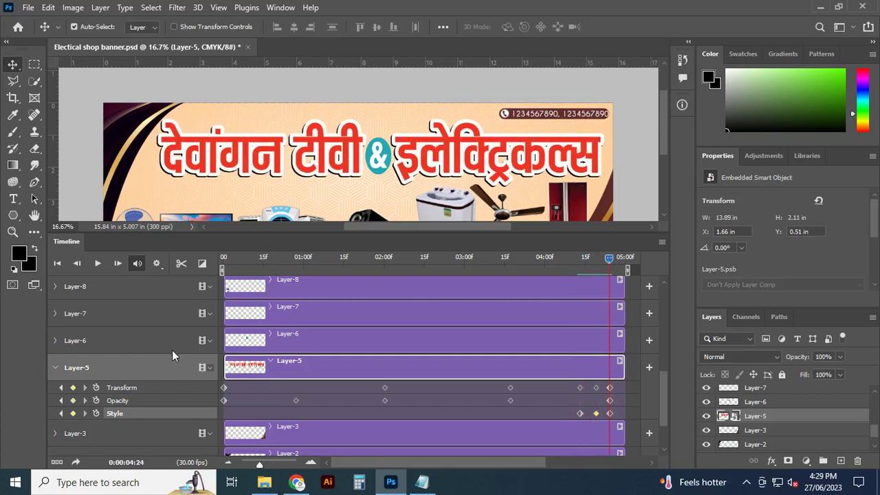
{"action": "left_click", "coordinate": [56, 367]}
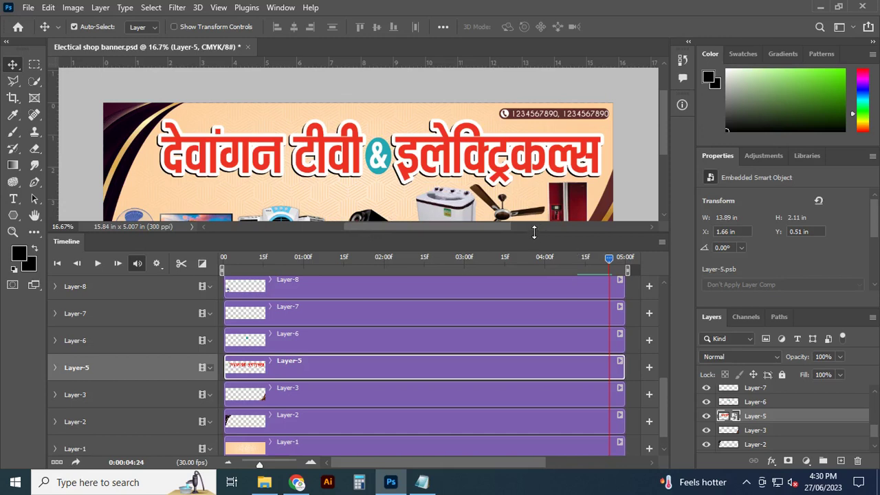
Enlarge the canvas area, deselect the heading layer and rewind the playhead to 00:00
{"action": "left_click_drag", "start_coordinate": [533, 232], "coordinate": [531, 364]}
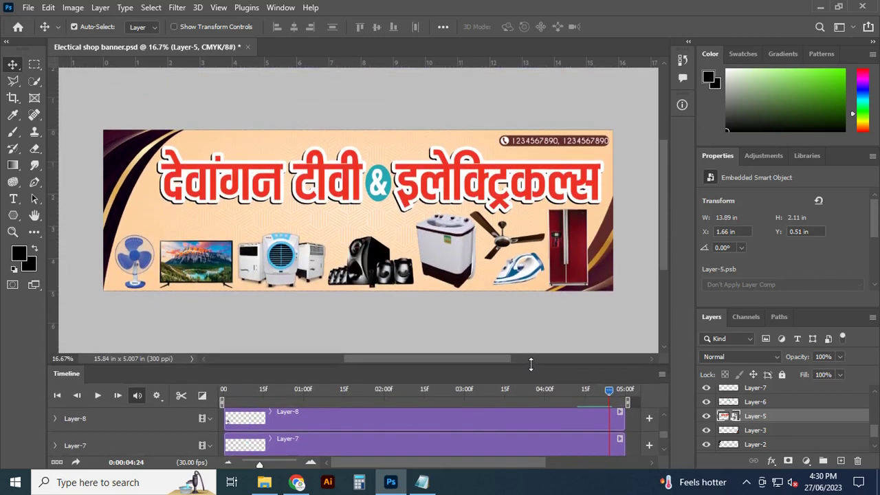
{"action": "left_click", "coordinate": [618, 316]}
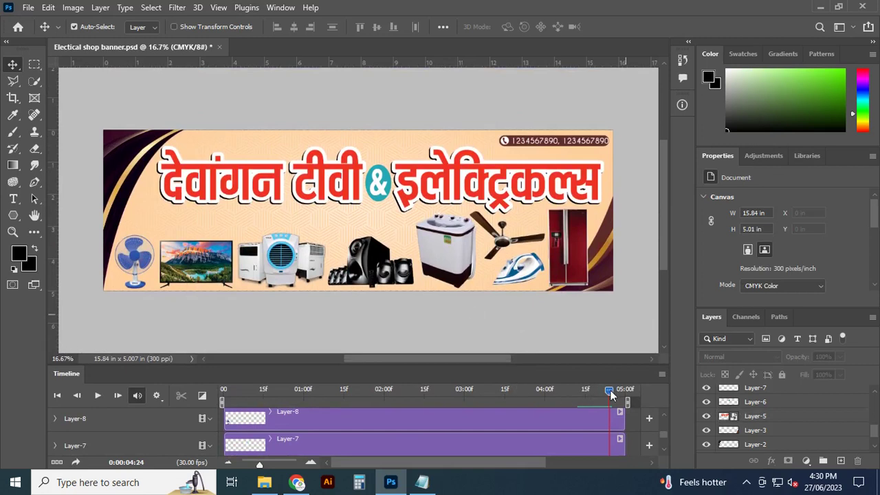
{"action": "left_click_drag", "start_coordinate": [610, 390], "coordinate": [222, 389]}
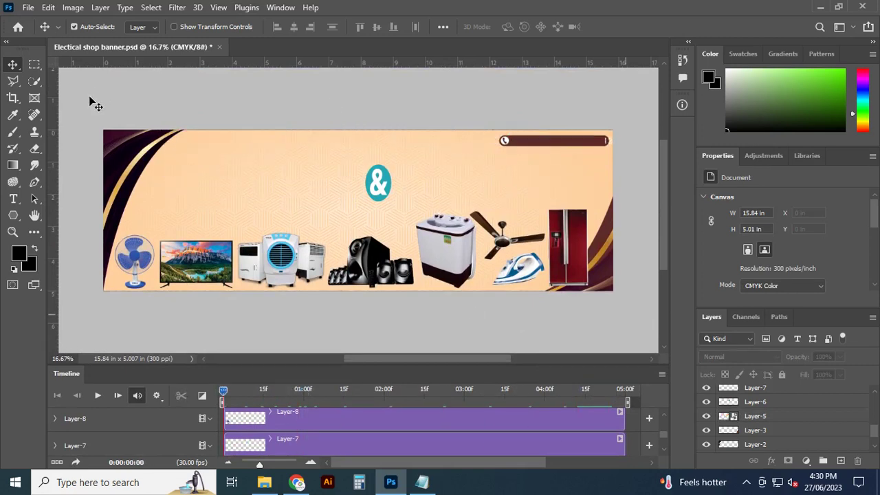
Render the banner timeline to video with File > Export > Render Video
{"action": "left_click", "coordinate": [28, 8]}
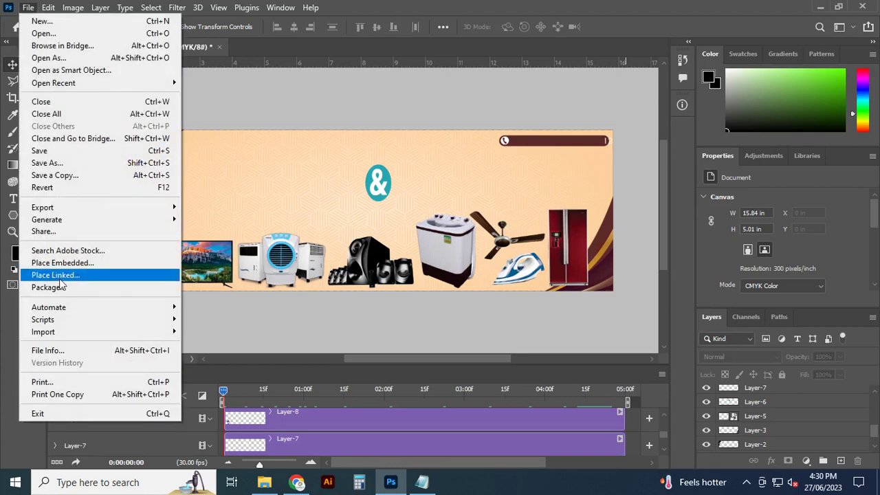
{"action": "mouse_move", "coordinate": [42, 207]}
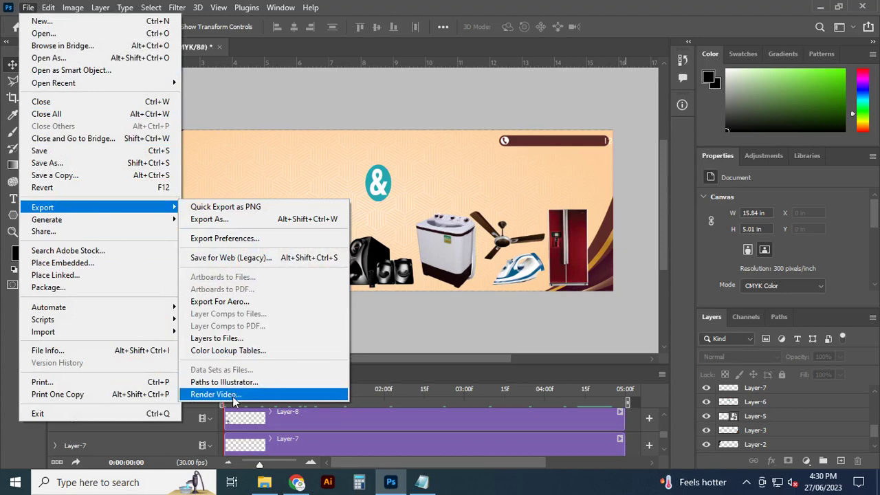
{"action": "left_click", "coordinate": [234, 396]}
{"action": "left_click", "coordinate": [660, 73]}
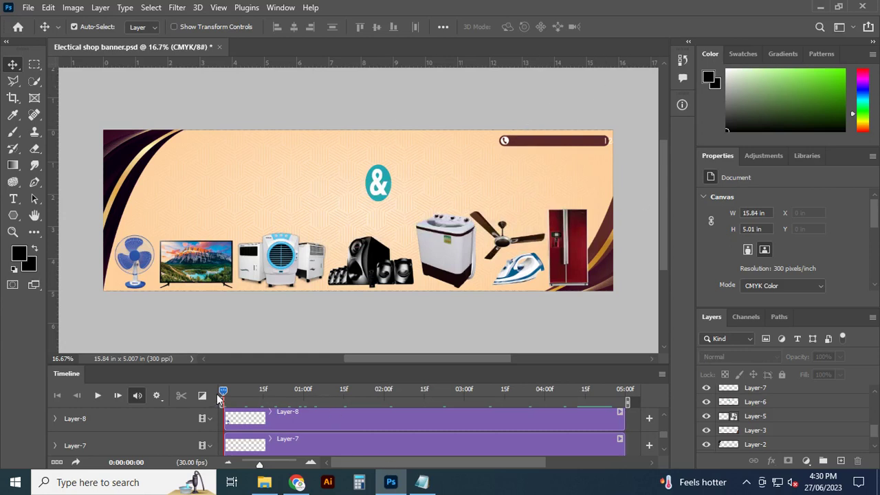
Scrub through the heading's entrance, then play the banner animation through to 0:00:04:29
{"action": "mouse_move", "coordinate": [223, 393]}
{"action": "left_mouse_down"}
{"action": "mouse_move", "coordinate": [627, 397]}
{"action": "mouse_move", "coordinate": [273, 391]}
{"action": "left_mouse_up"}
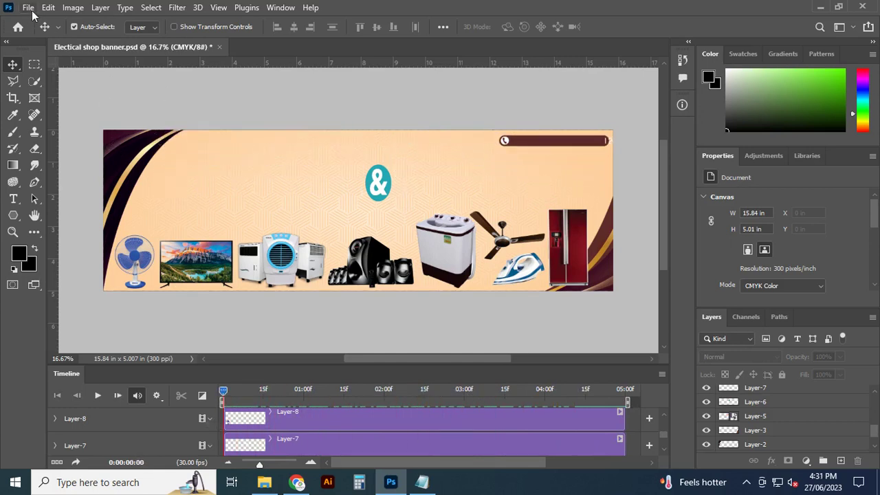
{"action": "left_click", "coordinate": [98, 396]}
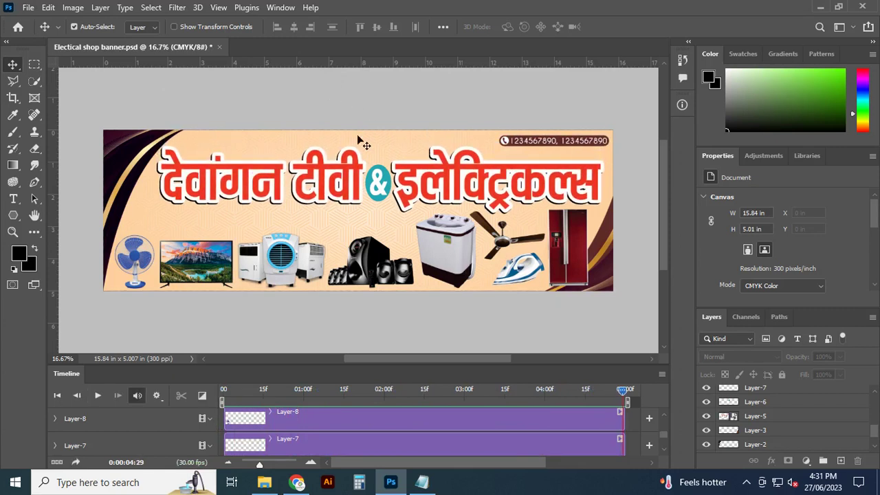
{"action": "left_click", "coordinate": [745, 482]}
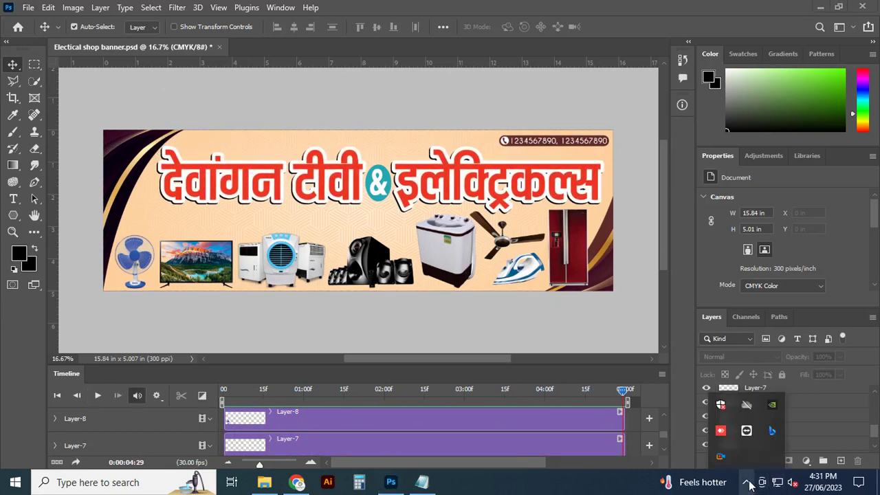